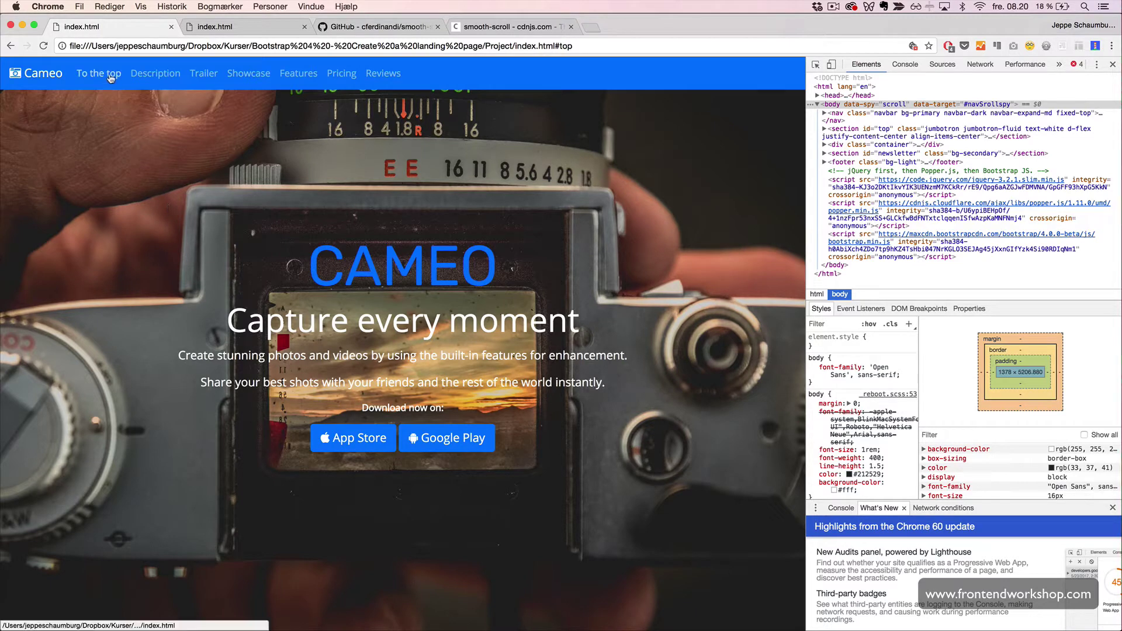
# - On the first Cameo copy, jump to the Trailer, Features and Reviews sections, then back to top
pyautogui.click(136, 77)
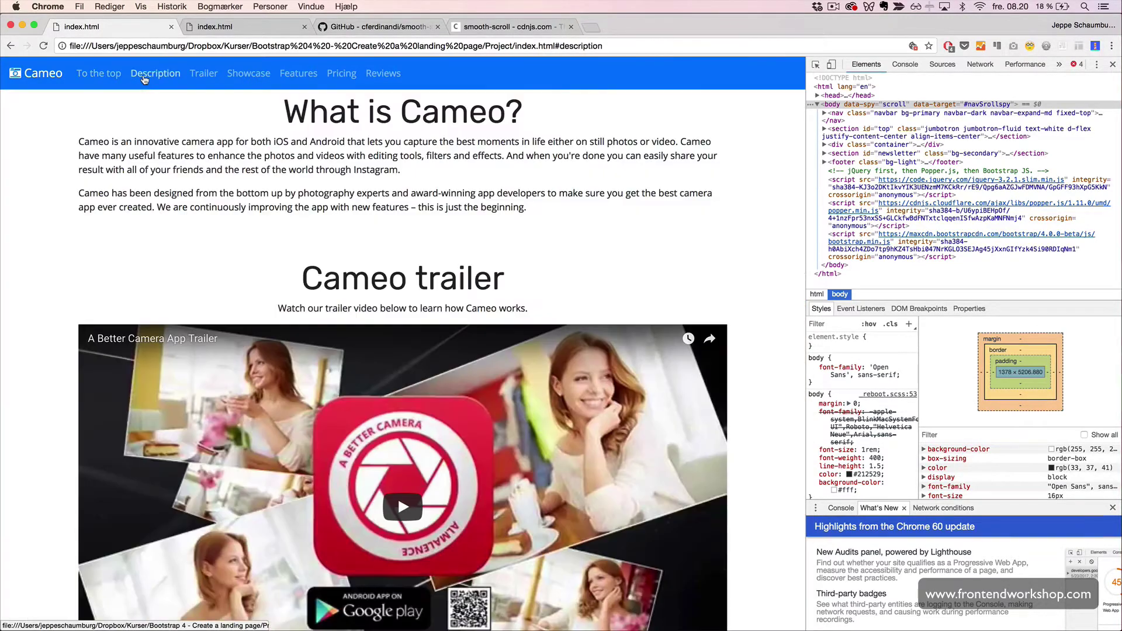
pyautogui.click(192, 77)
pyautogui.click(244, 75)
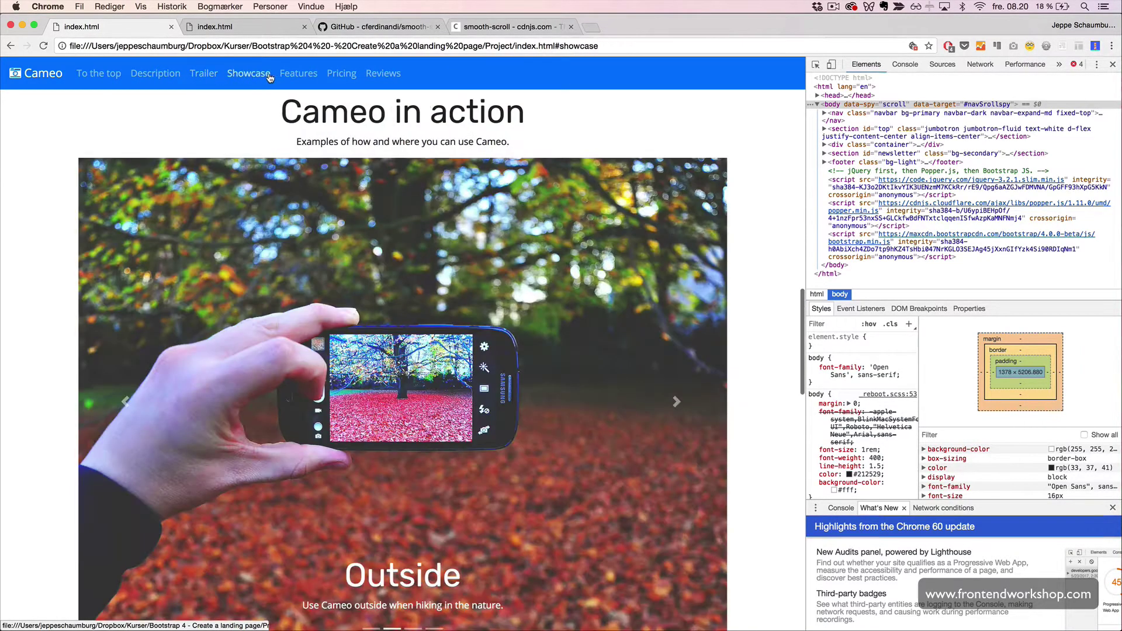
pyautogui.click(296, 76)
pyautogui.click(341, 77)
pyautogui.click(380, 77)
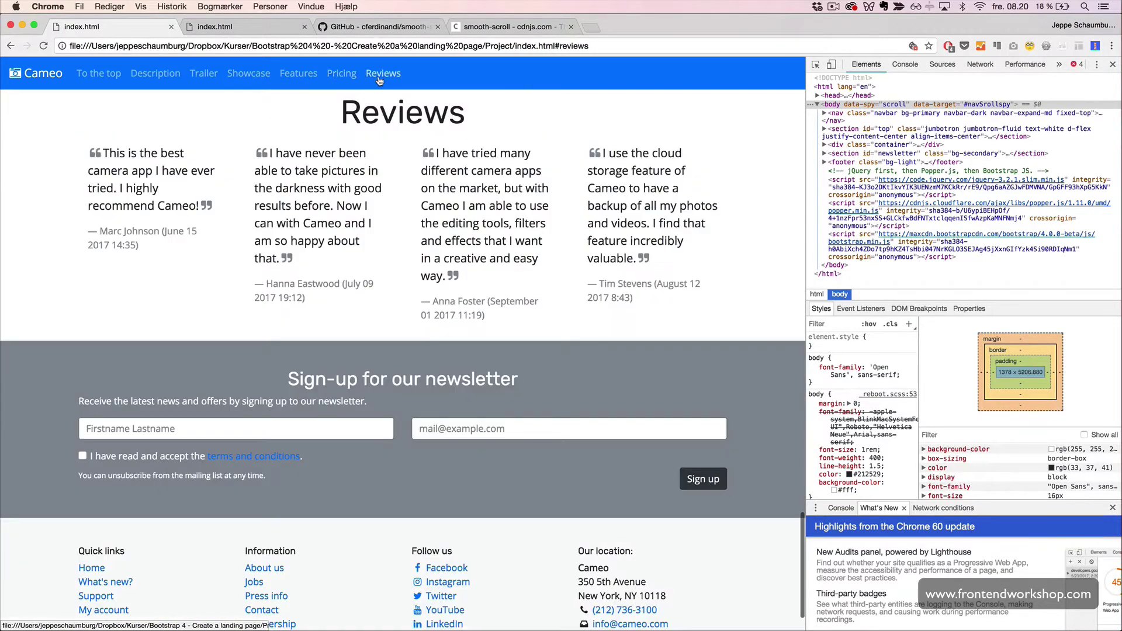
pyautogui.click(107, 75)
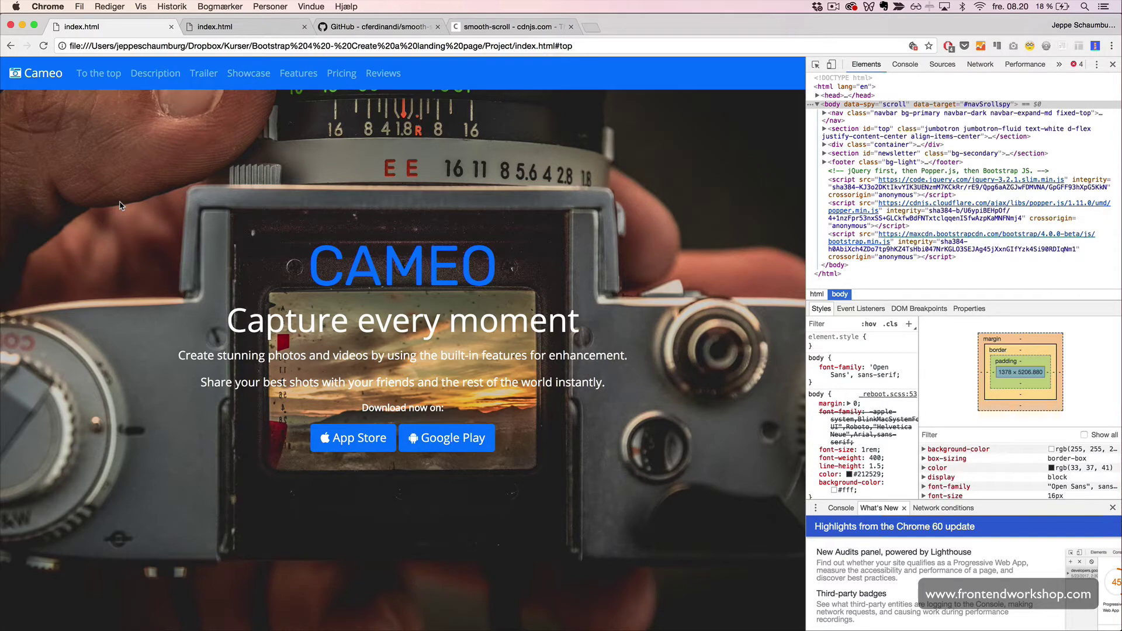
# - On the second Cameo copy, smooth-scroll through What is Cameo?, Cameo in action, Pricing, Reviews and top
pyautogui.click(235, 31)
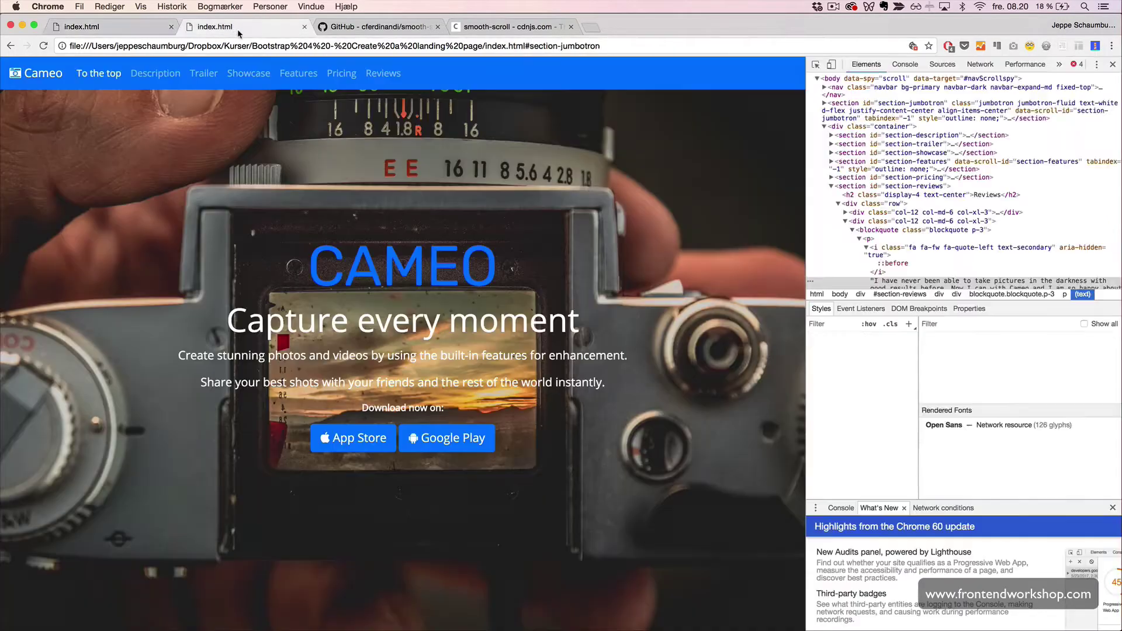
pyautogui.click(155, 76)
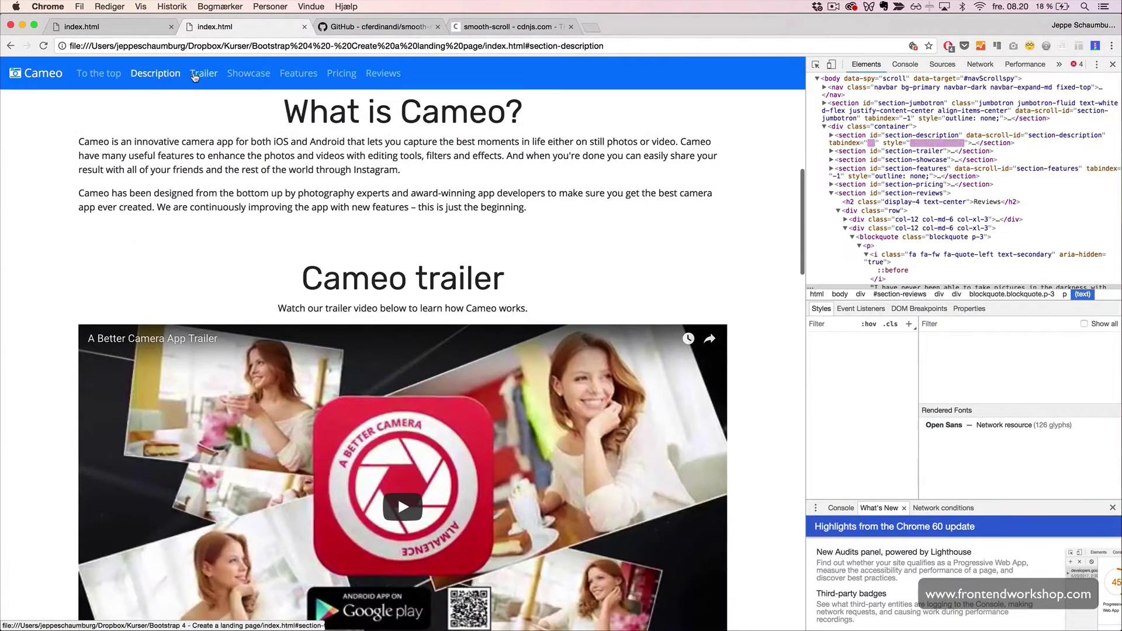
pyautogui.click(195, 77)
pyautogui.click(248, 76)
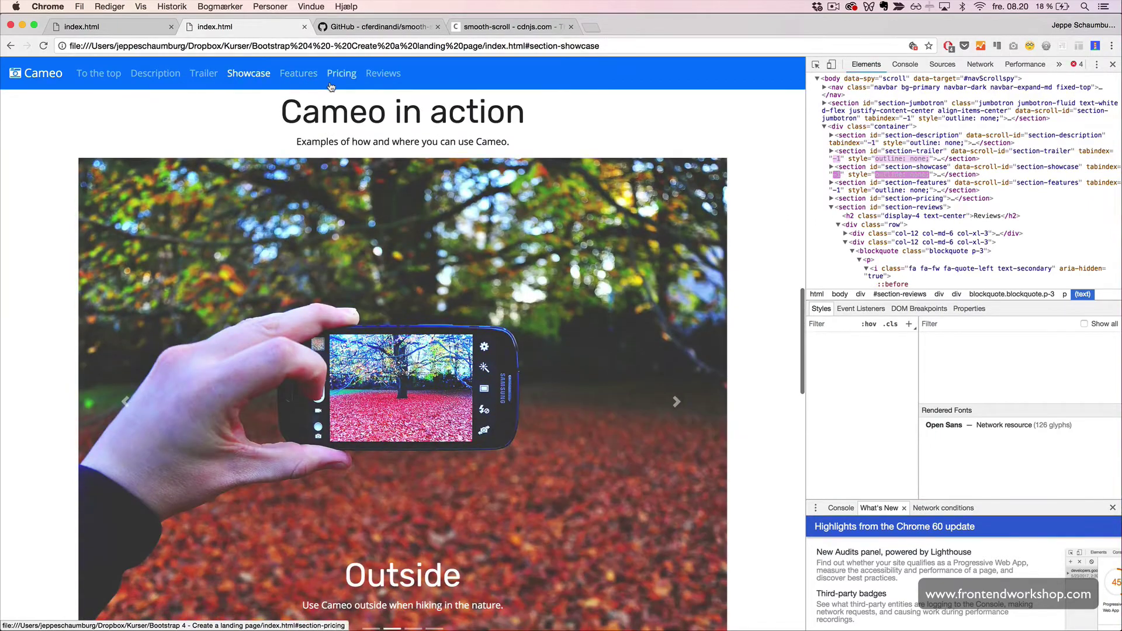
pyautogui.click(341, 73)
pyautogui.click(383, 74)
pyautogui.click(98, 73)
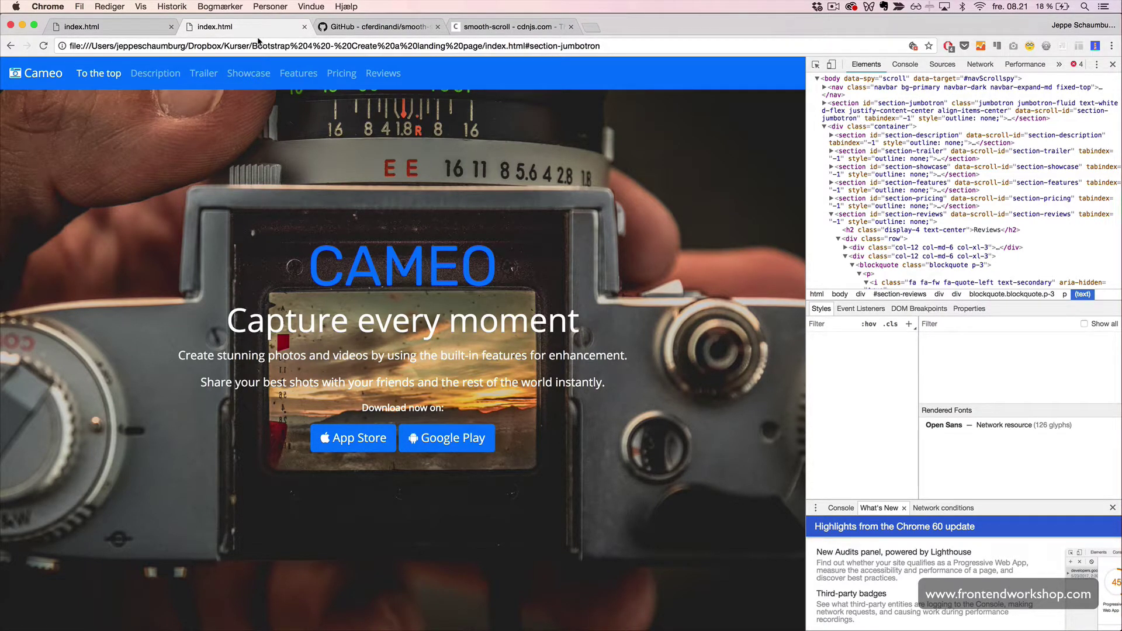
# - Bring up the smooth-scroll GitHub repository page
pyautogui.click(383, 26)
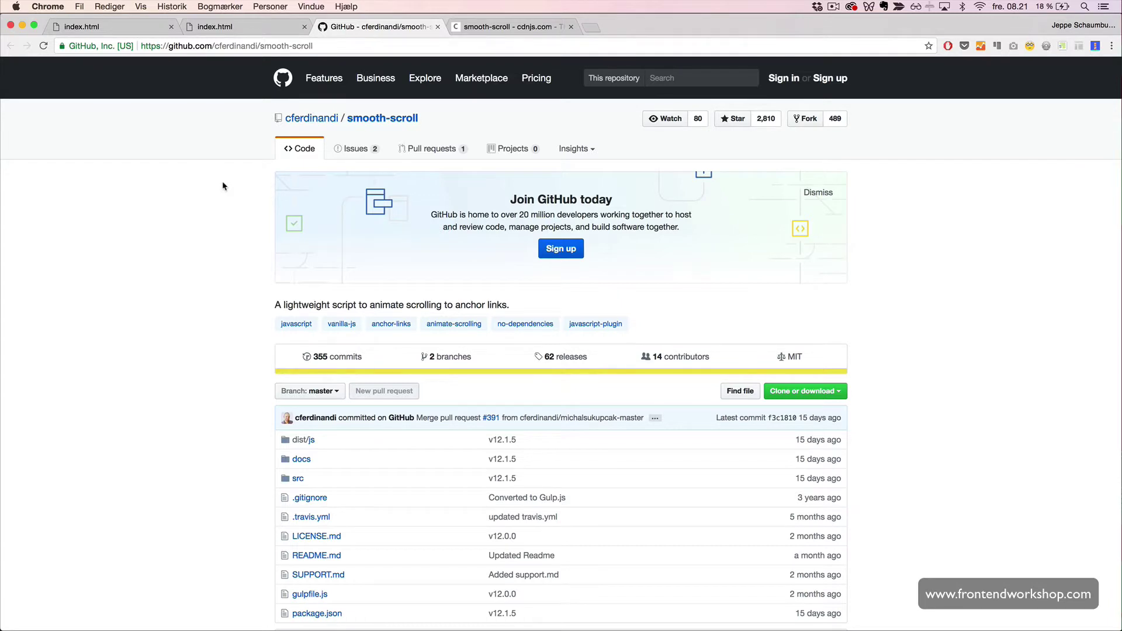
pyautogui.scroll(-1, 222, 186)
pyautogui.scroll(-3, 223, 186)
pyautogui.scroll(-2, 223, 186)
pyautogui.scroll(-3, 223, 185)
pyautogui.scroll(-2, 223, 186)
pyautogui.scroll(-2, 222, 186)
pyautogui.scroll(-2, 223, 185)
pyautogui.scroll(-1, 223, 186)
pyautogui.scroll(-2, 223, 186)
pyautogui.scroll(-2, 222, 186)
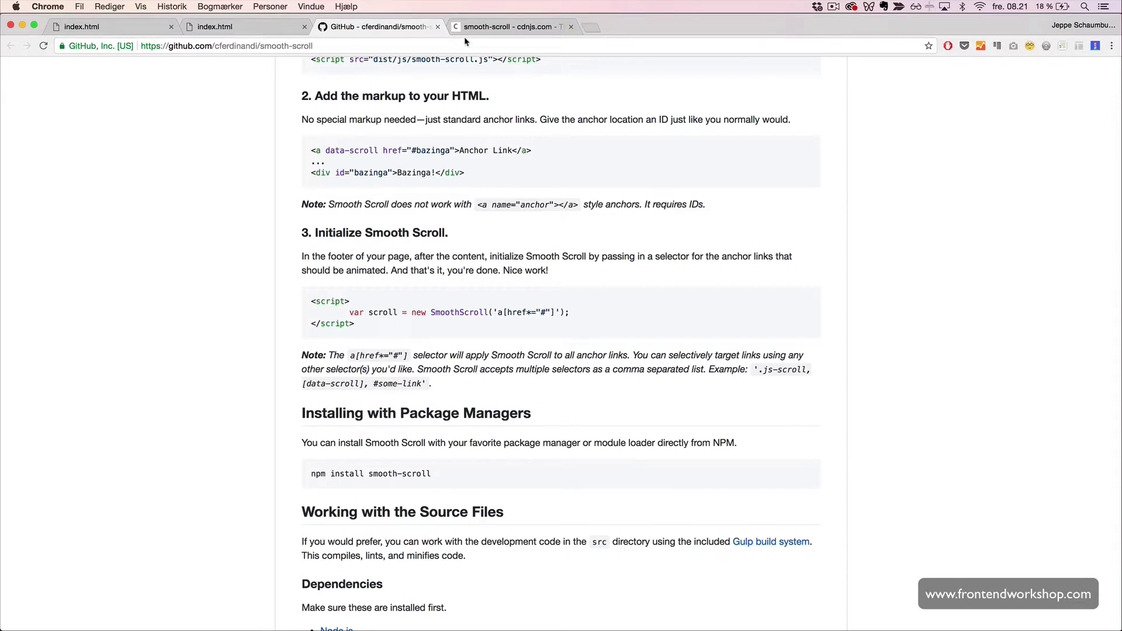
# - Copy the SRI script tag for smooth-scroll.min.js 12.1.5 from the cdnjs page
pyautogui.click(484, 31)
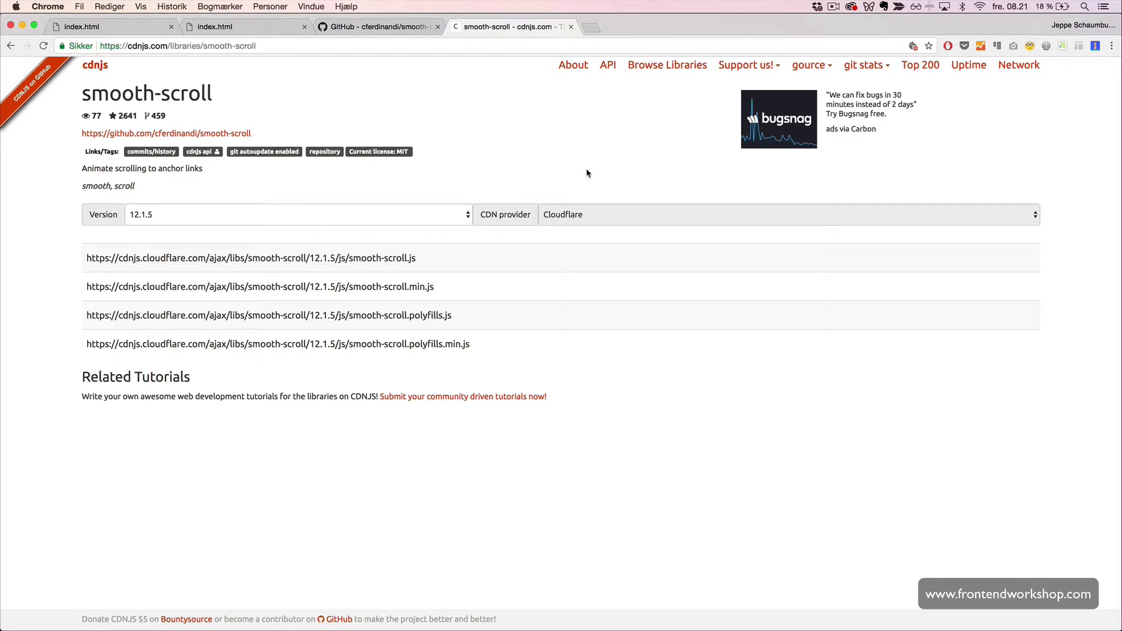
pyautogui.moveTo(786, 287)
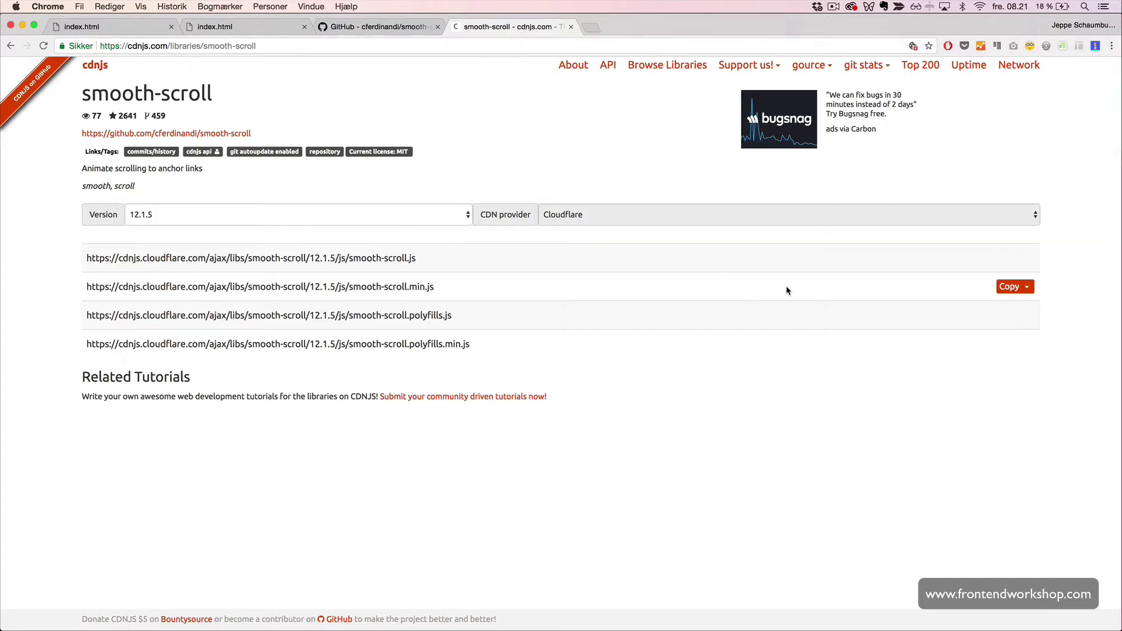
pyautogui.click(1029, 293)
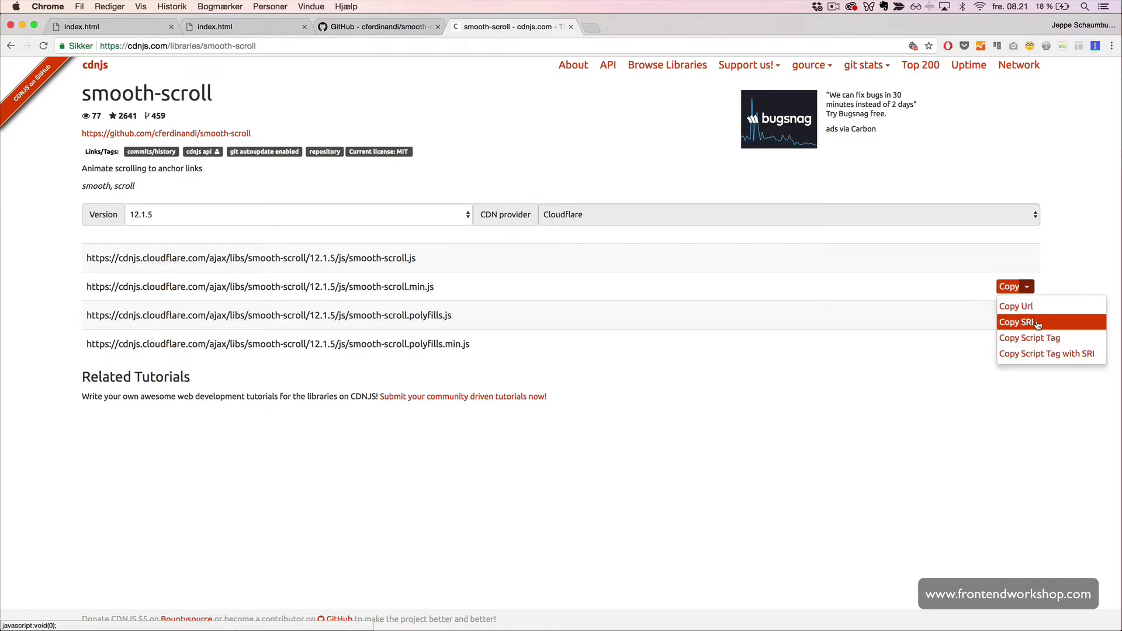
pyautogui.click(1052, 355)
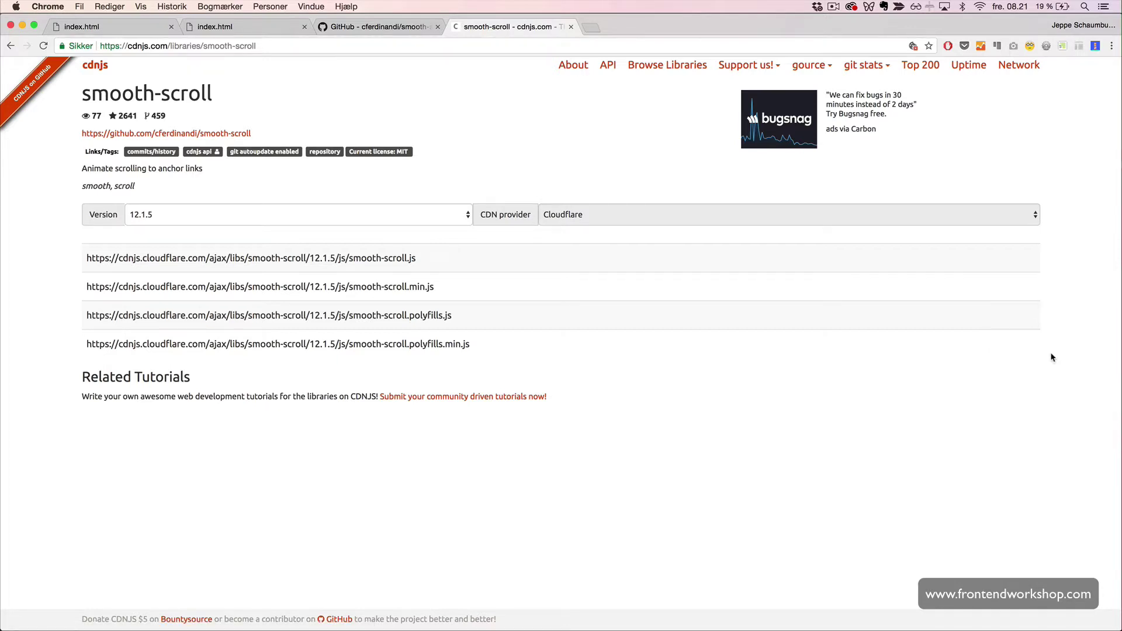
# - Paste the smooth-scroll script tag on a new line below the Bootstrap script and save index.html
pyautogui.press('cmd+Tab')
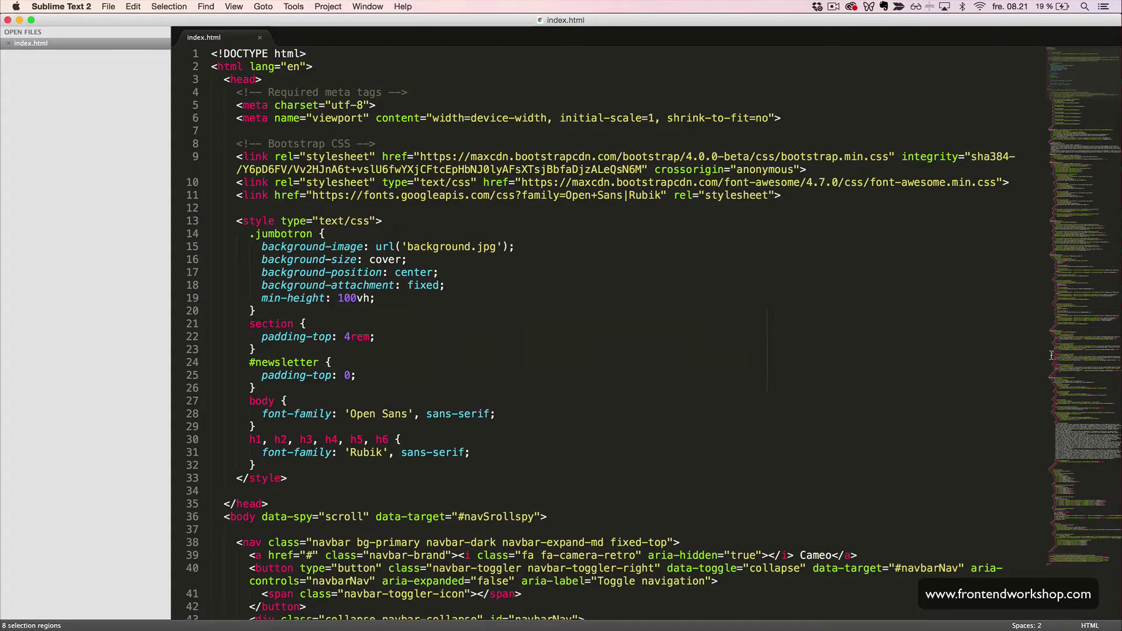
pyautogui.scroll(-5, 1052, 356)
pyautogui.scroll(-10, 1051, 354)
pyautogui.scroll(-20, 1051, 355)
pyautogui.scroll(-5, 1051, 354)
pyautogui.scroll(-20, 1051, 355)
pyautogui.scroll(-15, 1051, 355)
pyautogui.scroll(-15, 1051, 355)
pyautogui.scroll(-5, 1051, 355)
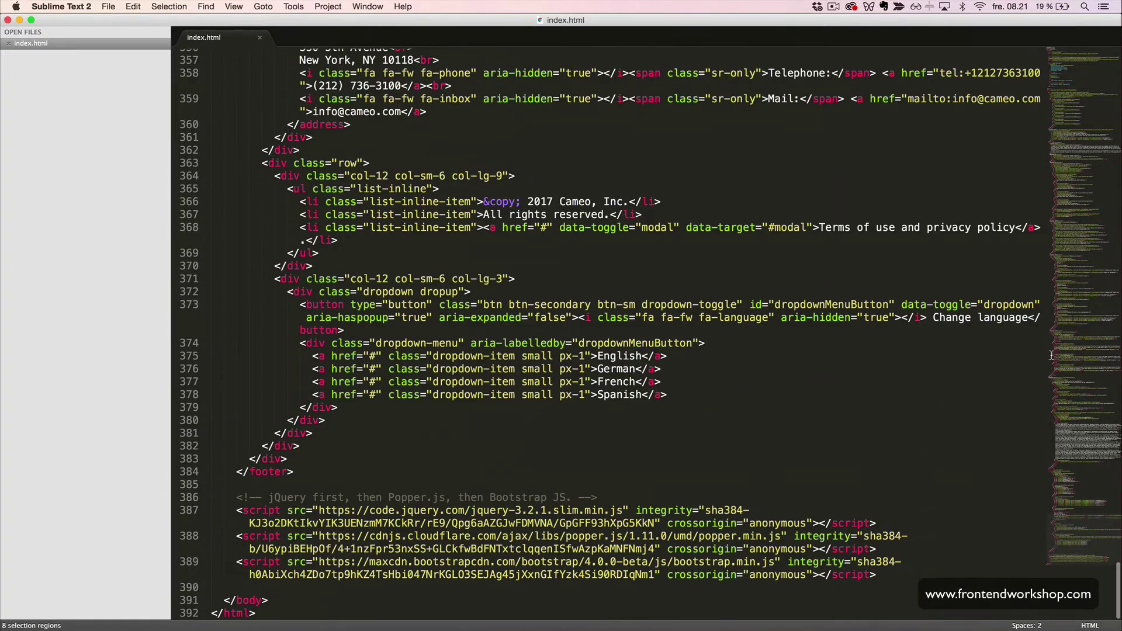
pyautogui.click(882, 573)
pyautogui.press('Return')
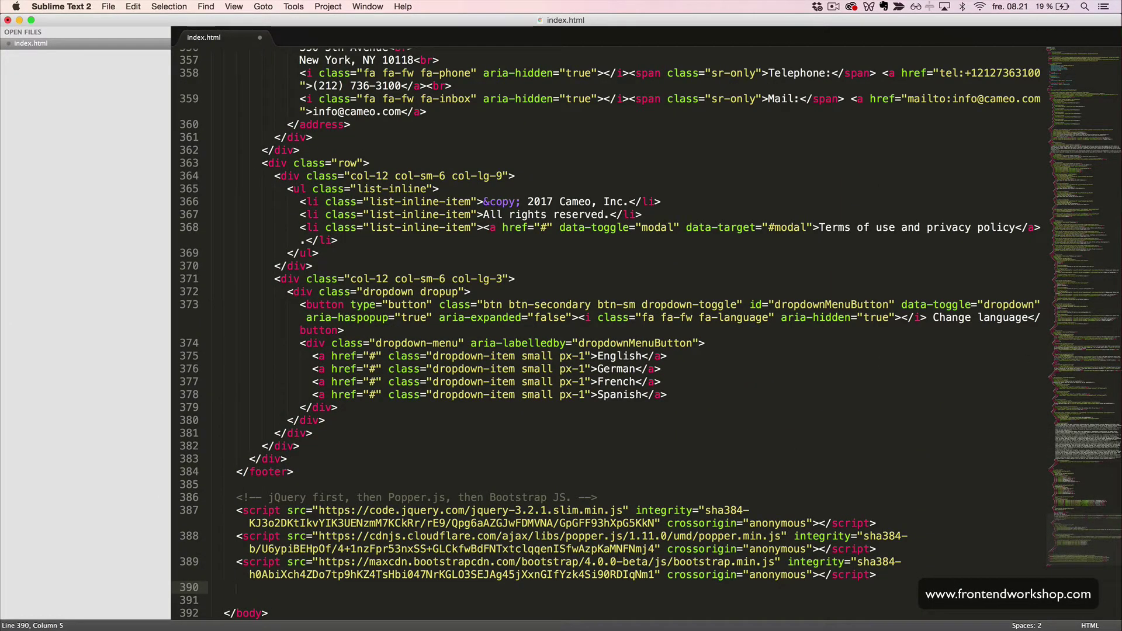
pyautogui.press('super+v')
pyautogui.scroll(-2, 648, 334)
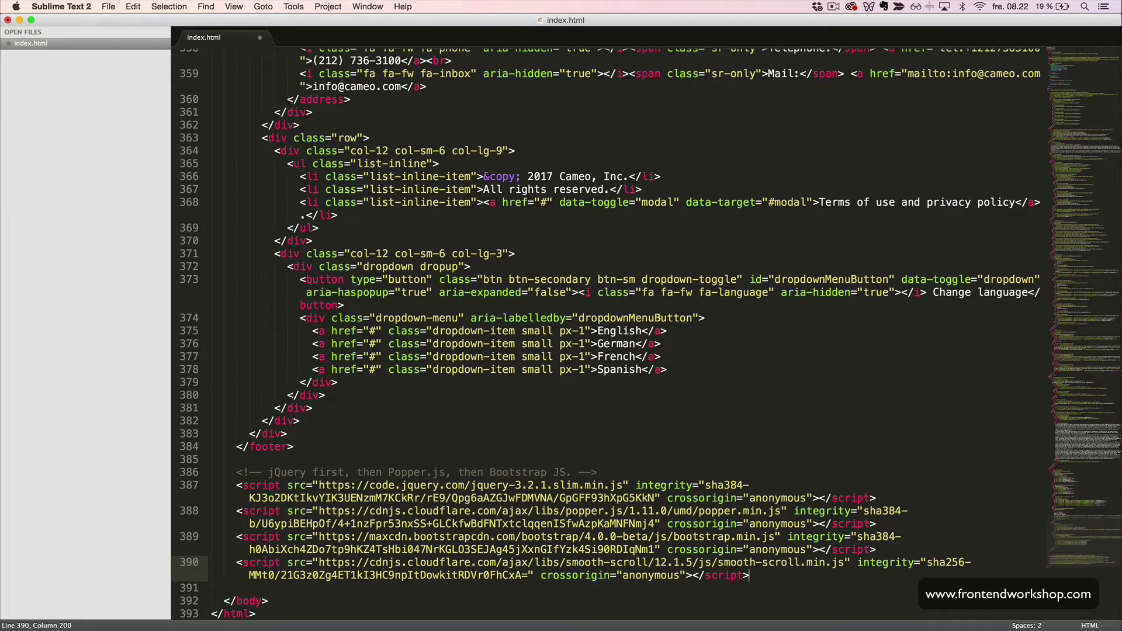
pyautogui.press('super+s')
# - On the GitHub README, highlight the anchor-link sentence and the SmoothScroll initialization code
pyautogui.press('super+Tab')
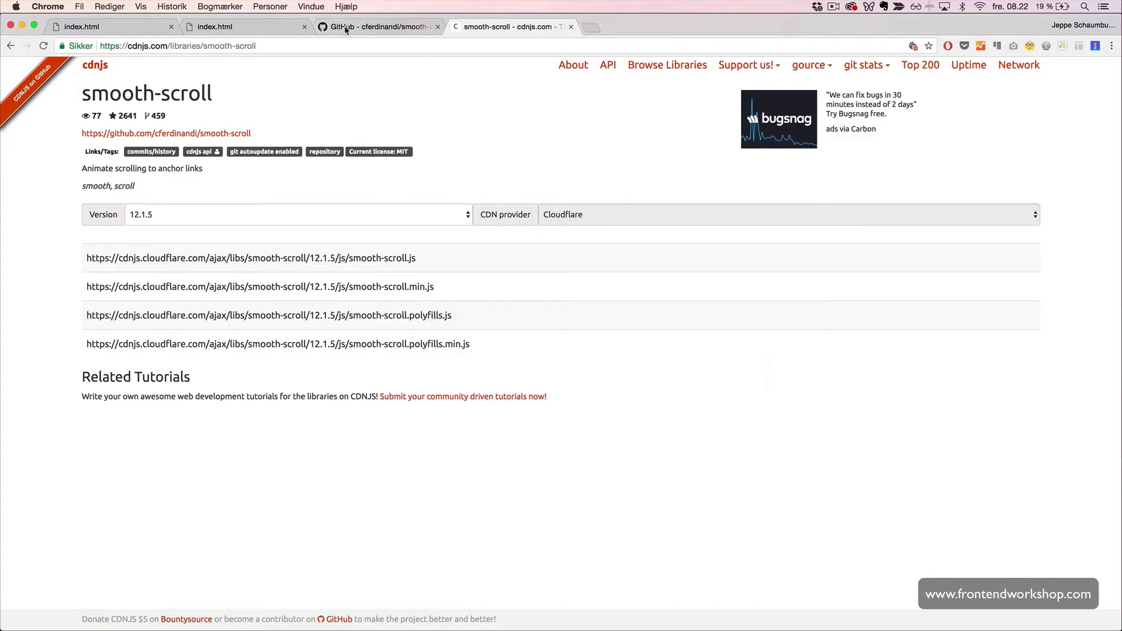
pyautogui.click(345, 28)
pyautogui.scroll(-1, 379, 281)
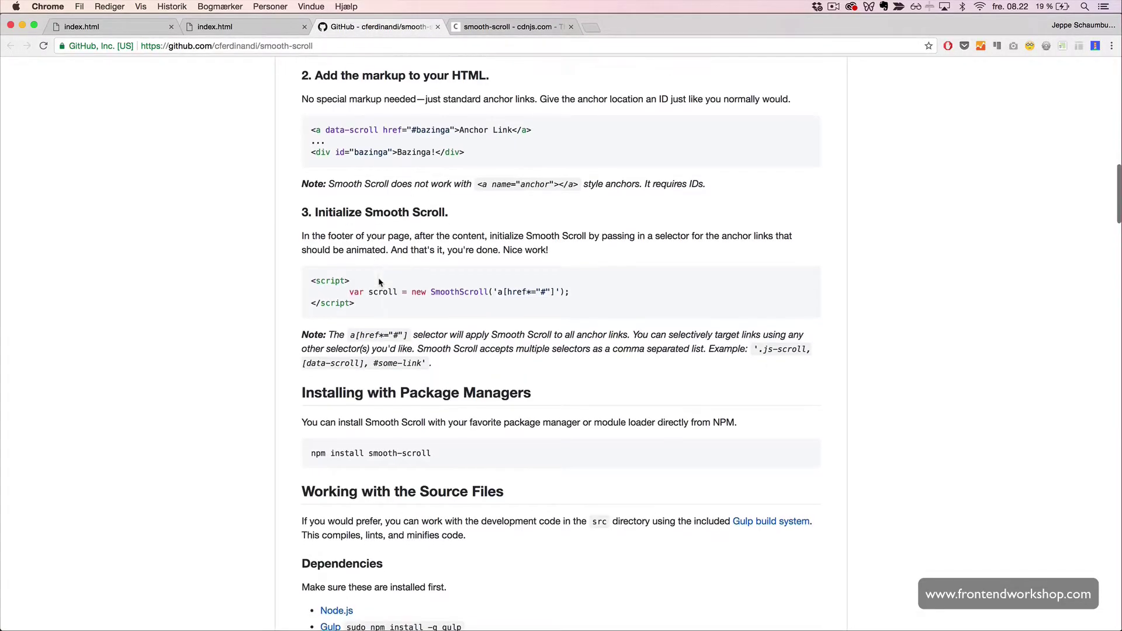
pyautogui.scroll(1, 379, 280)
pyautogui.scroll(2, 379, 281)
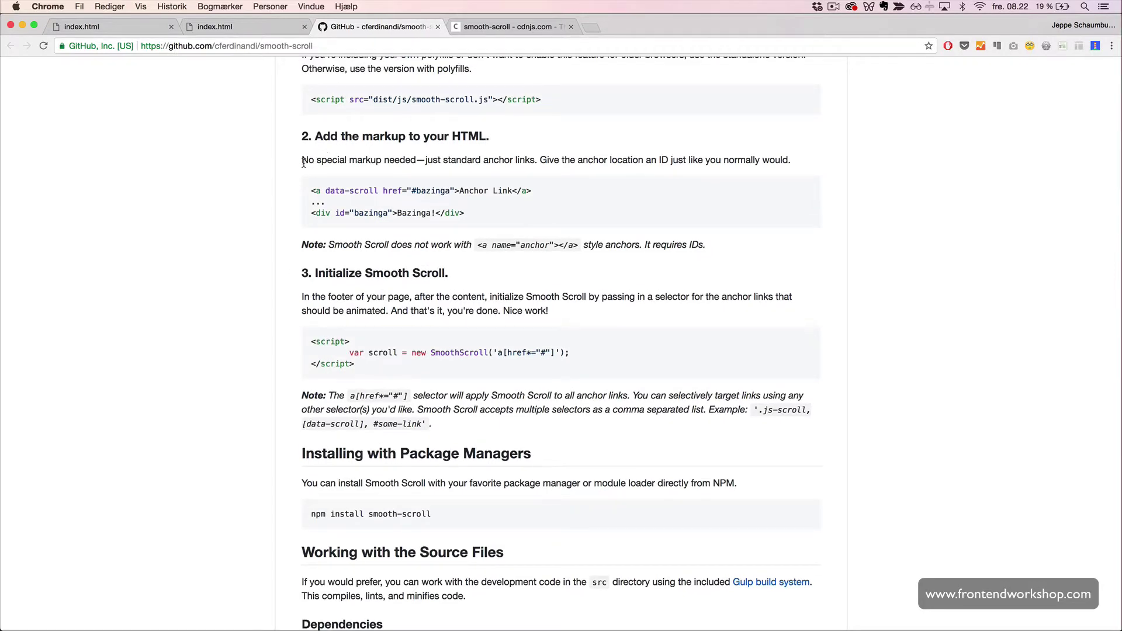
pyautogui.moveTo(302, 161); pyautogui.dragTo(535, 163)
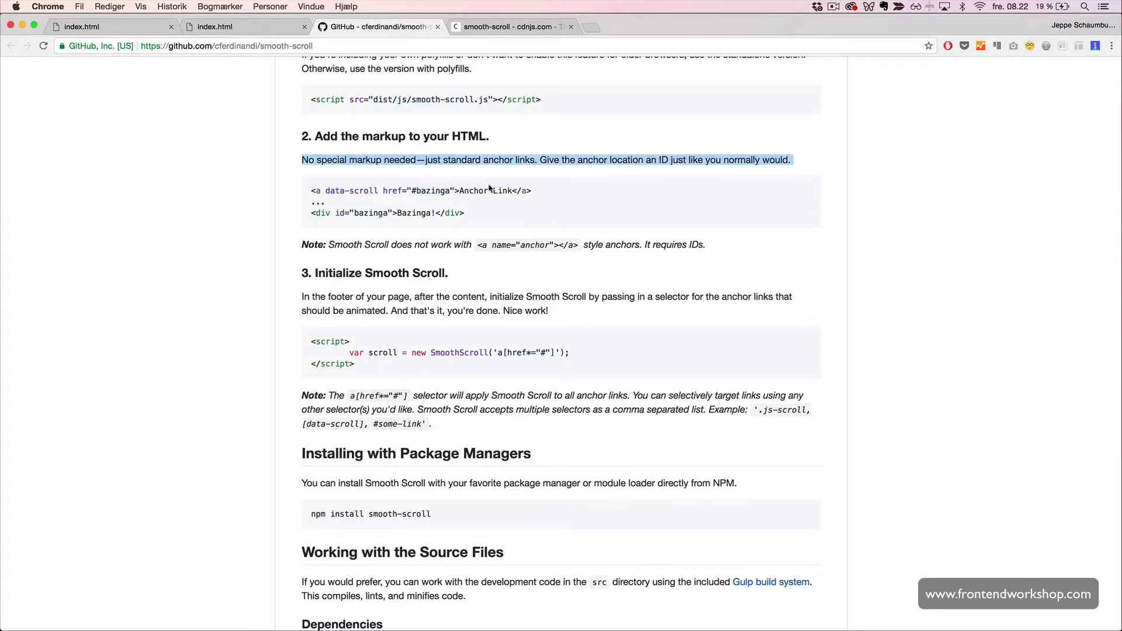
pyautogui.click(536, 163)
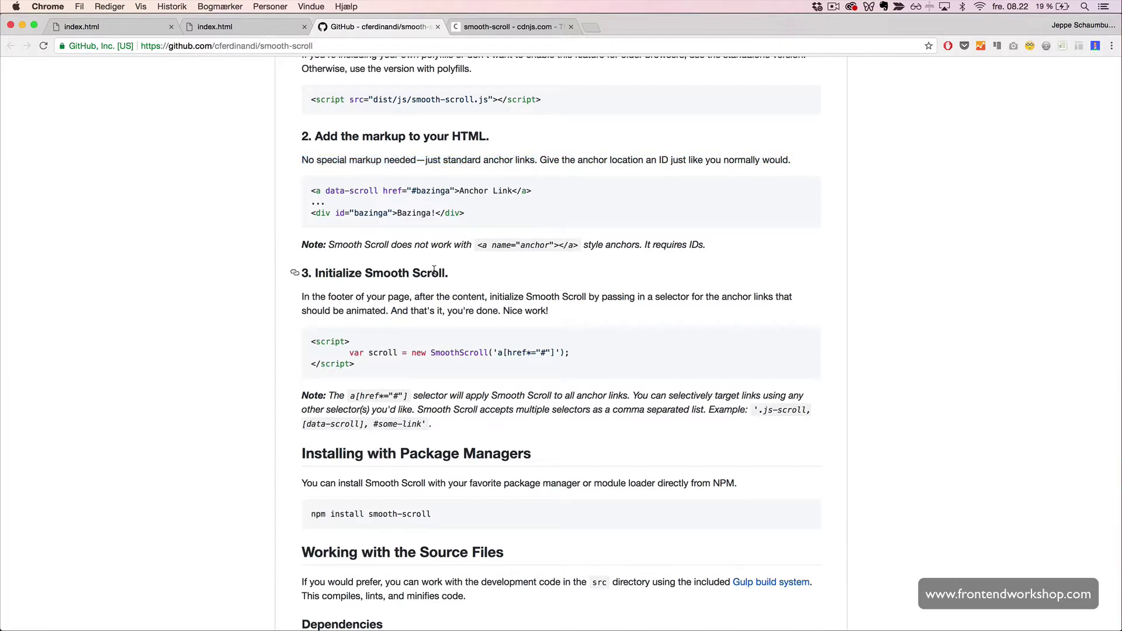
pyautogui.scroll(-5, 434, 271)
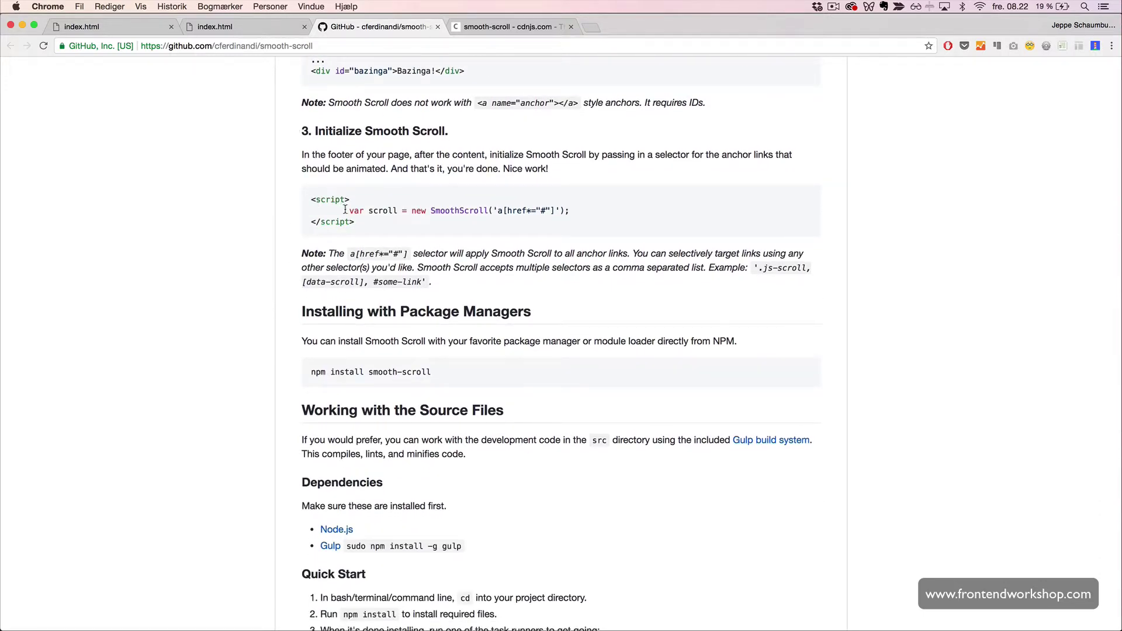
pyautogui.moveTo(349, 212)
pyautogui.mouseDown()
pyautogui.moveTo(481, 224)
pyautogui.moveTo(575, 213)
pyautogui.mouseUp()
pyautogui.click(578, 214)
# - Insert a script tag snippet on a new line below the smooth-scroll include
pyautogui.press('super+Tab')
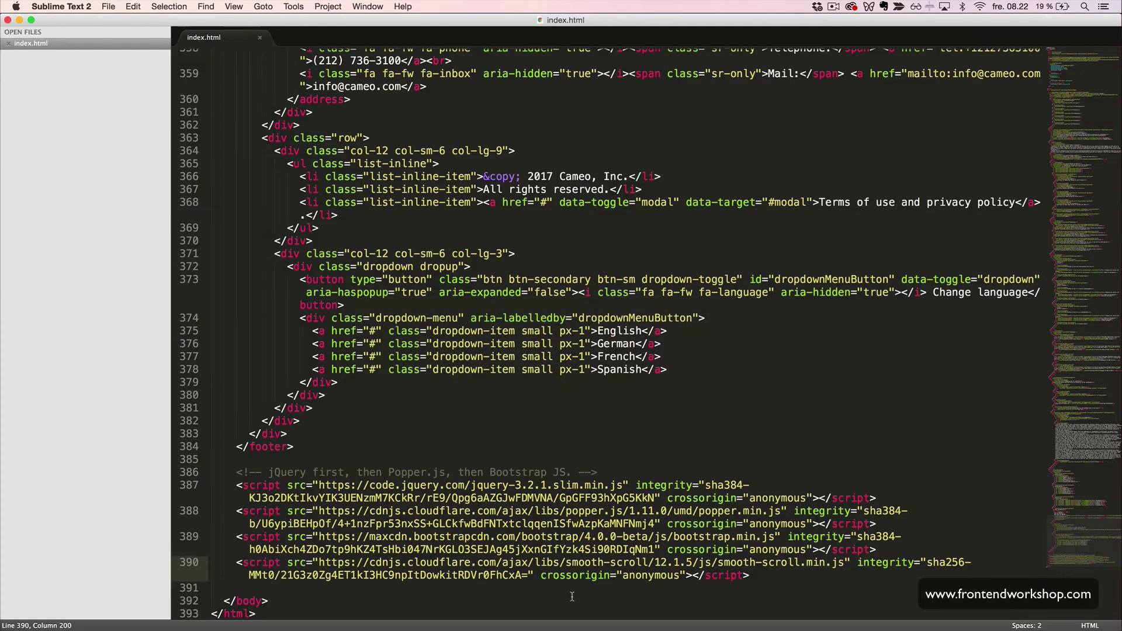
pyautogui.press('Down')
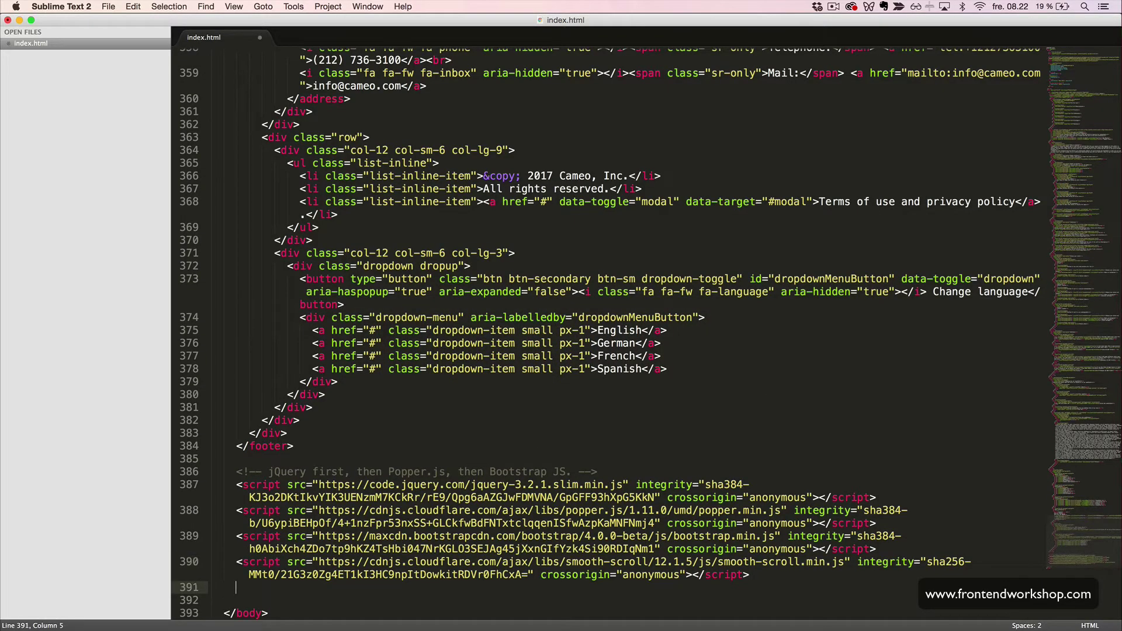
pyautogui.press('Return')
pyautogui.scroll(-2, 647, 333)
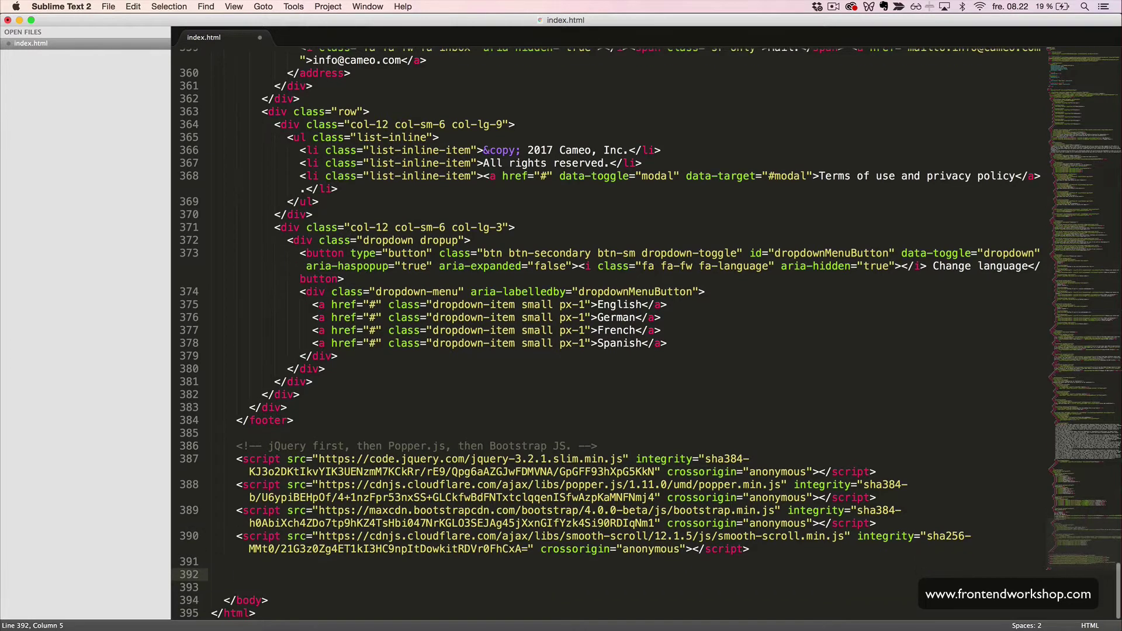
pyautogui.write('script')
pyautogui.press('Tab')
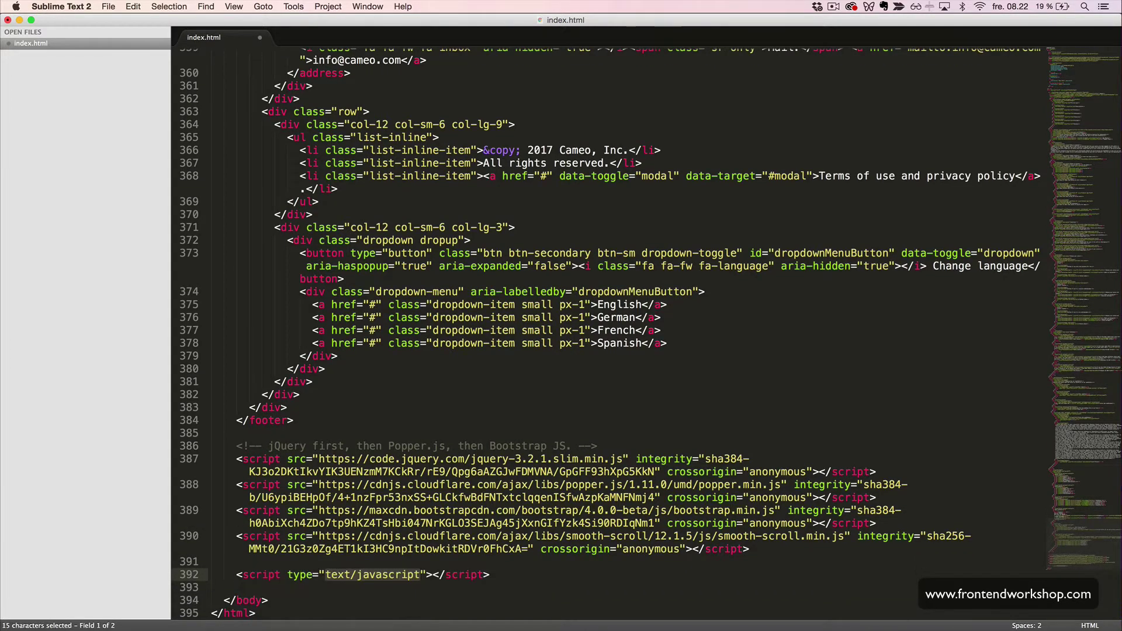
pyautogui.press('Right')
pyautogui.press('Right')
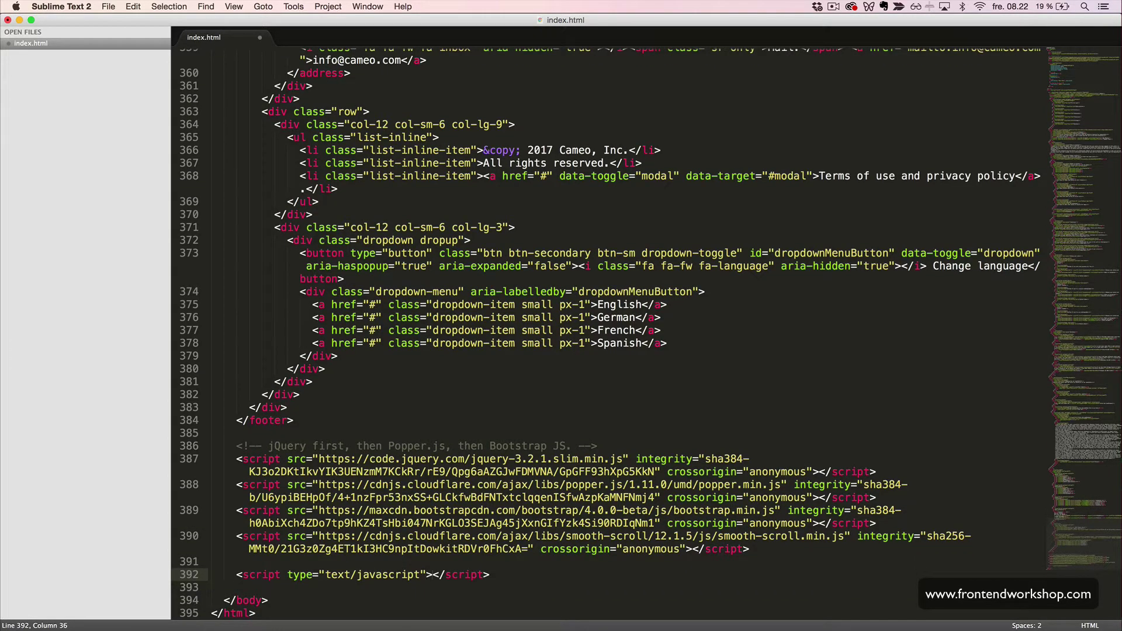
pyautogui.press('Return')
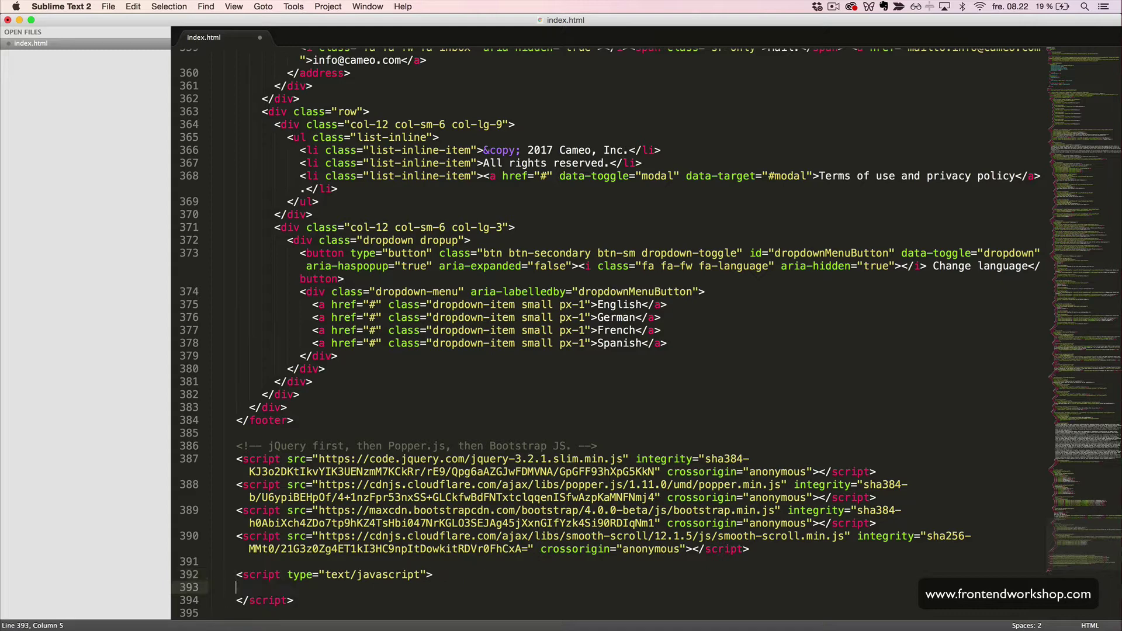
pyautogui.write('$(funtion')
# - Write an empty $(function () { }); ready function inside the script block, fixing typos
pyautogui.press('BackSpace')
pyautogui.press('BackSpace')
pyautogui.press('BackSpace')
pyautogui.press('BackSpace')
pyautogui.write('nction) ()')
pyautogui.press('BackSpace')
pyautogui.press('BackSpace')
pyautogui.press('BackSpace')
pyautogui.press('BackSpace')
pyautogui.press('BackSpace')
pyautogui.write('n ')
pyautogui.write('() {')
pyautogui.press('Return')
pyautogui.press('Down')
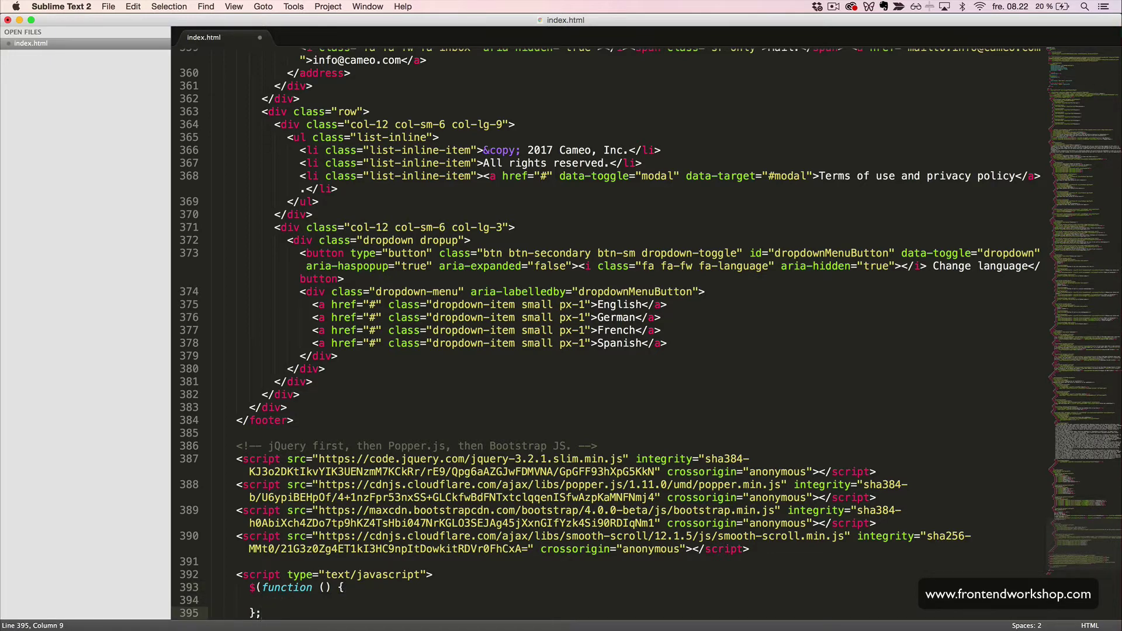
pyautogui.press('BackSpace')
pyautogui.write(')')
pyautogui.write(';')
pyautogui.press('Up')
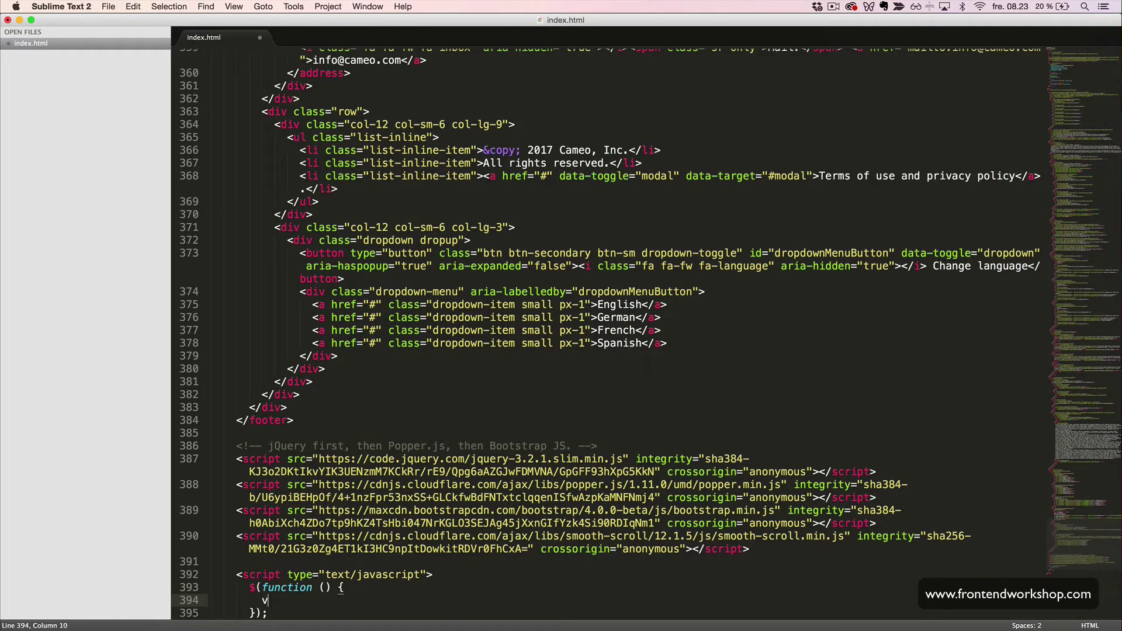
pyautogui.write('var scroll')
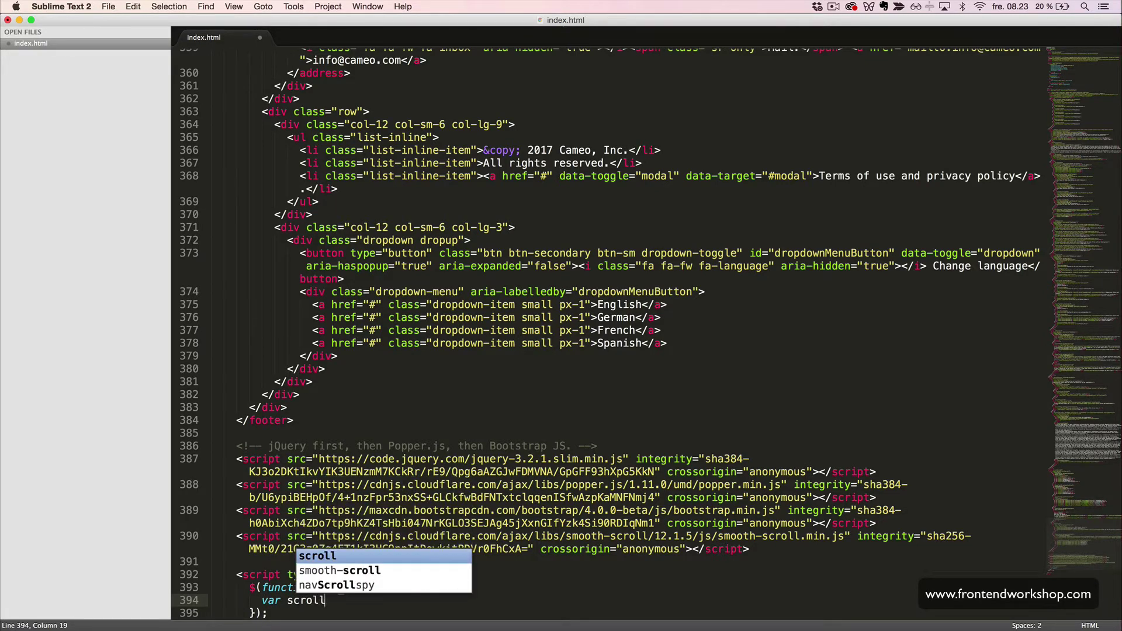
pyautogui.write(' = new SmoothScroll(')
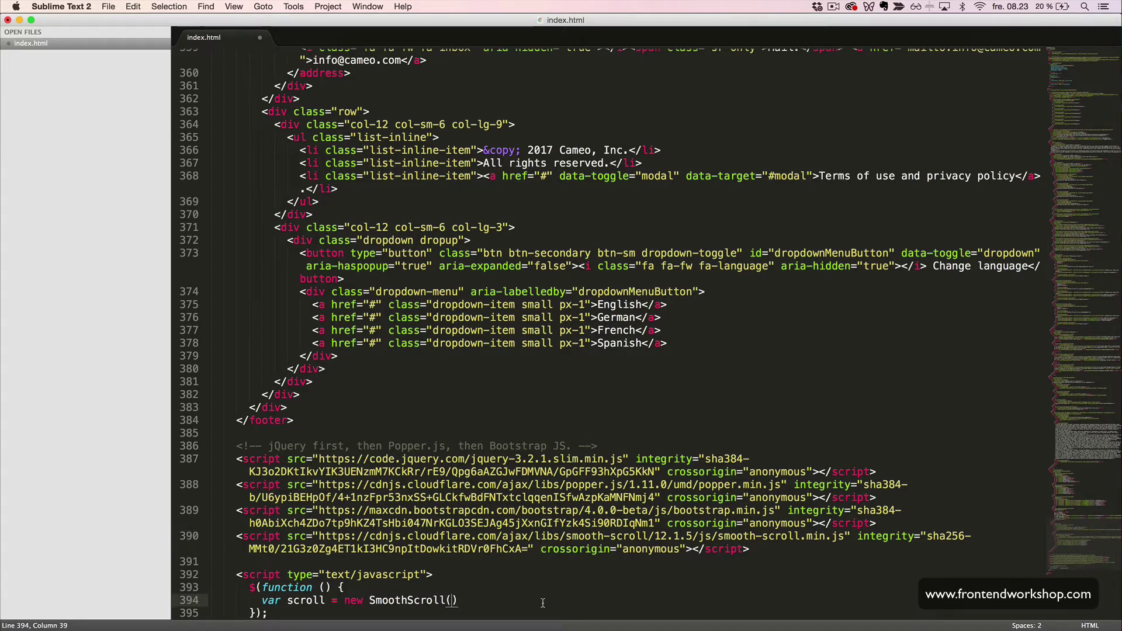
pyautogui.write("'a[]h")
# - Add var scroll = new SmoothScroll('a[href*="#section-"]'); to the ready function and save
pyautogui.press('Escape')
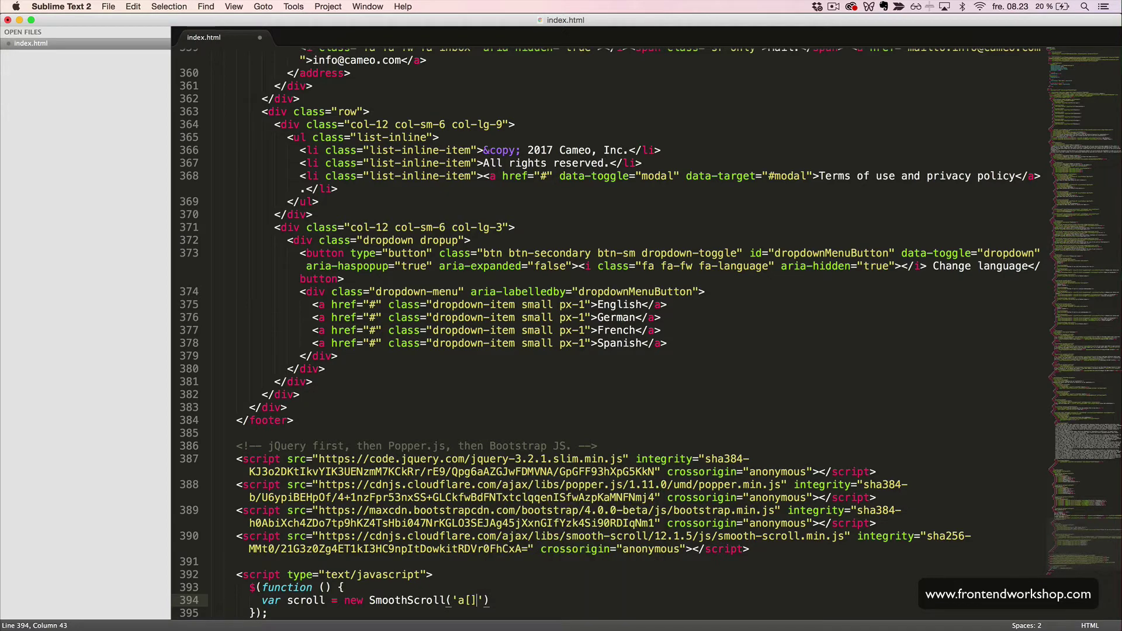
pyautogui.write('href')
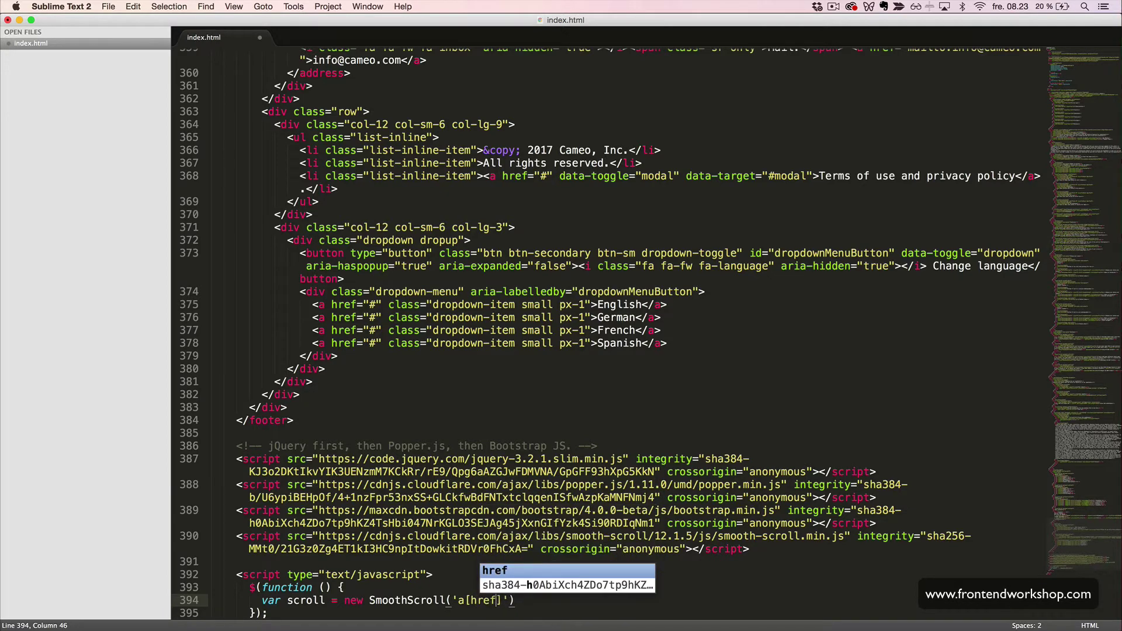
pyautogui.write('*')
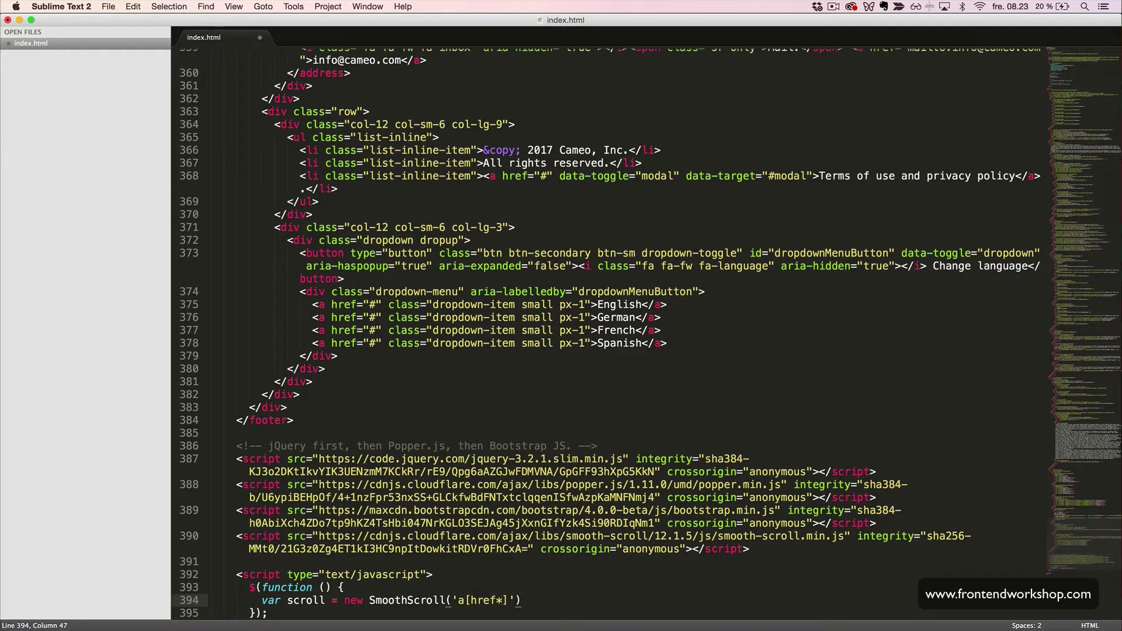
pyautogui.write('="#secti')
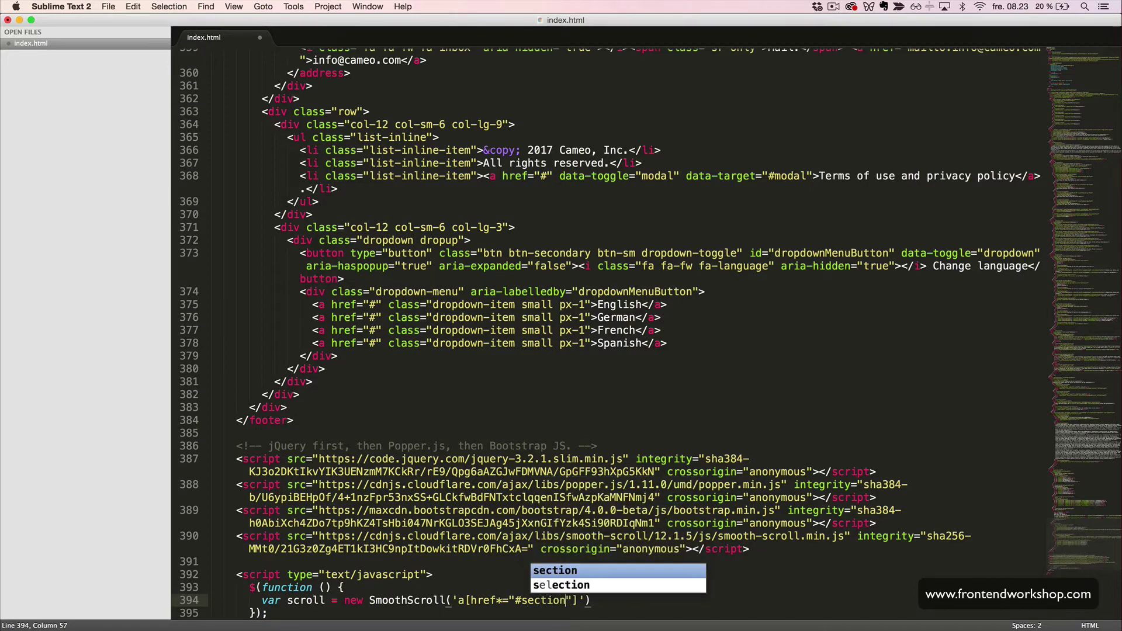
pyautogui.write('on-"]\'')
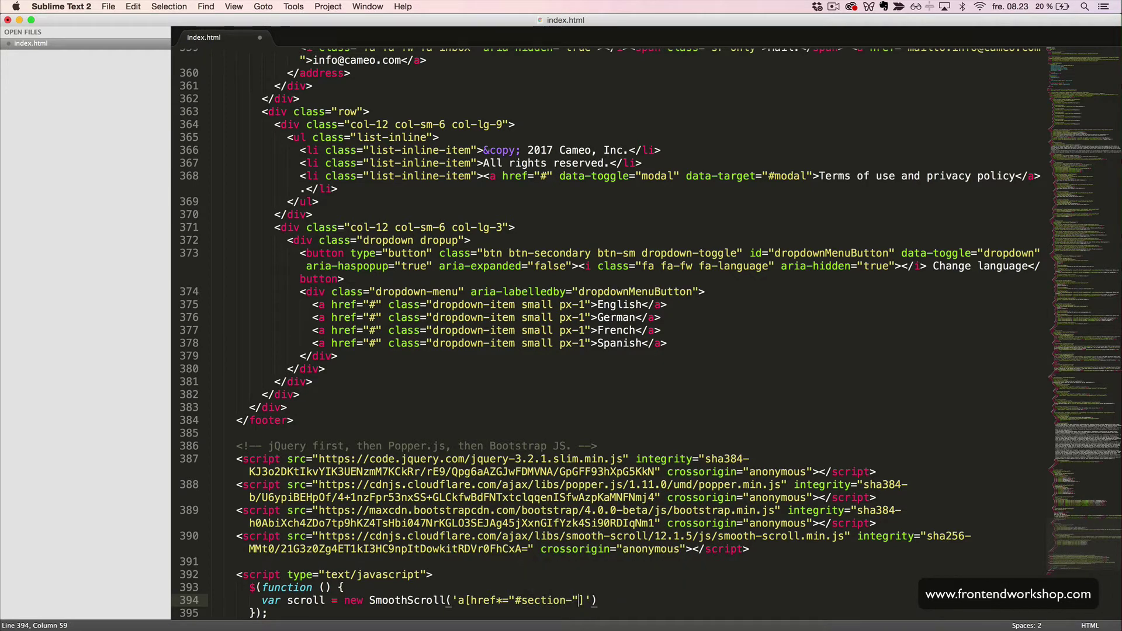
pyautogui.write(')')
pyautogui.write(';')
pyautogui.press('cmd+s')
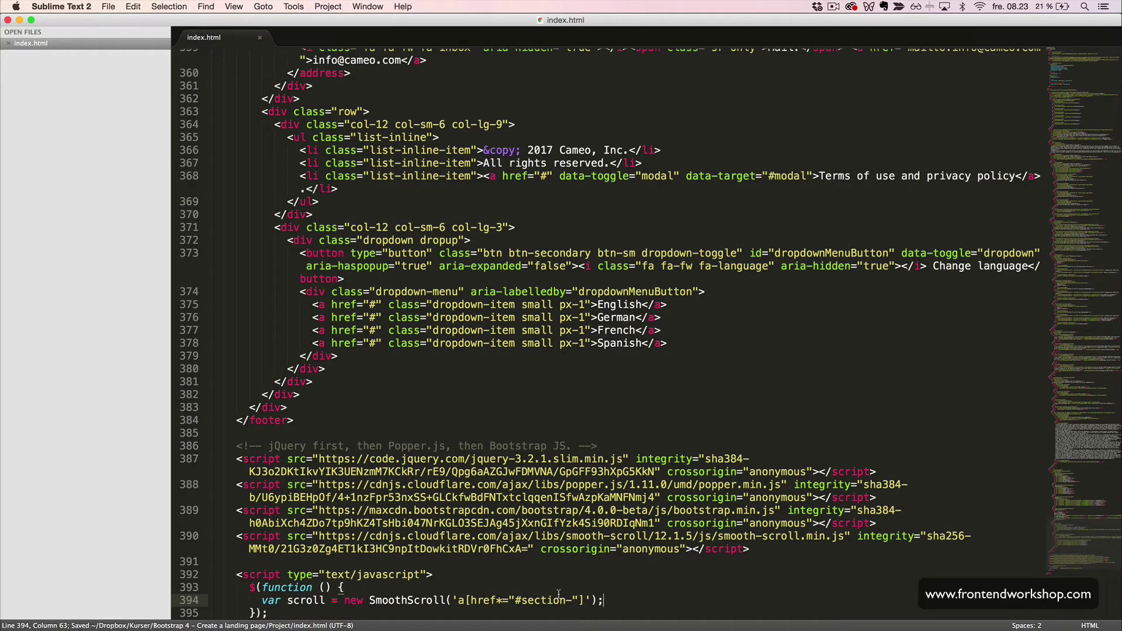
pyautogui.scroll(10, 443, 456)
pyautogui.scroll(10, 442, 456)
pyautogui.scroll(5, 442, 454)
pyautogui.scroll(5, 442, 454)
pyautogui.scroll(10, 442, 454)
pyautogui.scroll(10, 441, 455)
pyautogui.scroll(10, 442, 453)
pyautogui.scroll(-1, 442, 453)
pyautogui.scroll(-4, 442, 453)
pyautogui.scroll(-2, 443, 453)
pyautogui.scroll(-1, 442, 455)
pyautogui.scroll(-4, 442, 454)
pyautogui.scroll(-1, 403, 363)
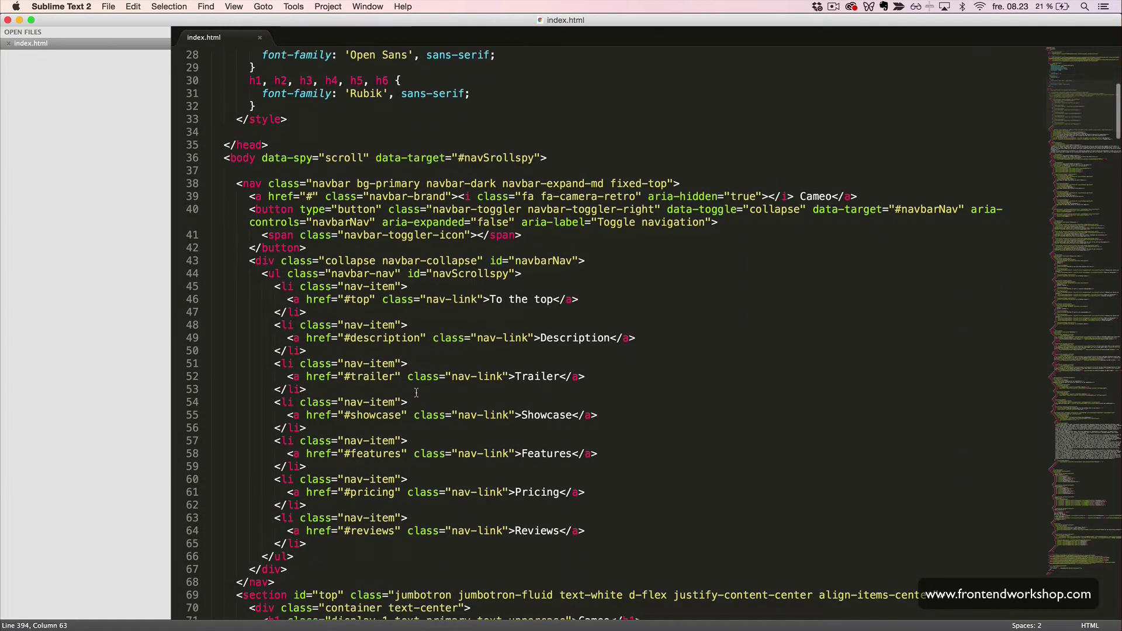
# - Select href="# in all seven nav links at once and prefix them with section-
pyautogui.click(349, 301)
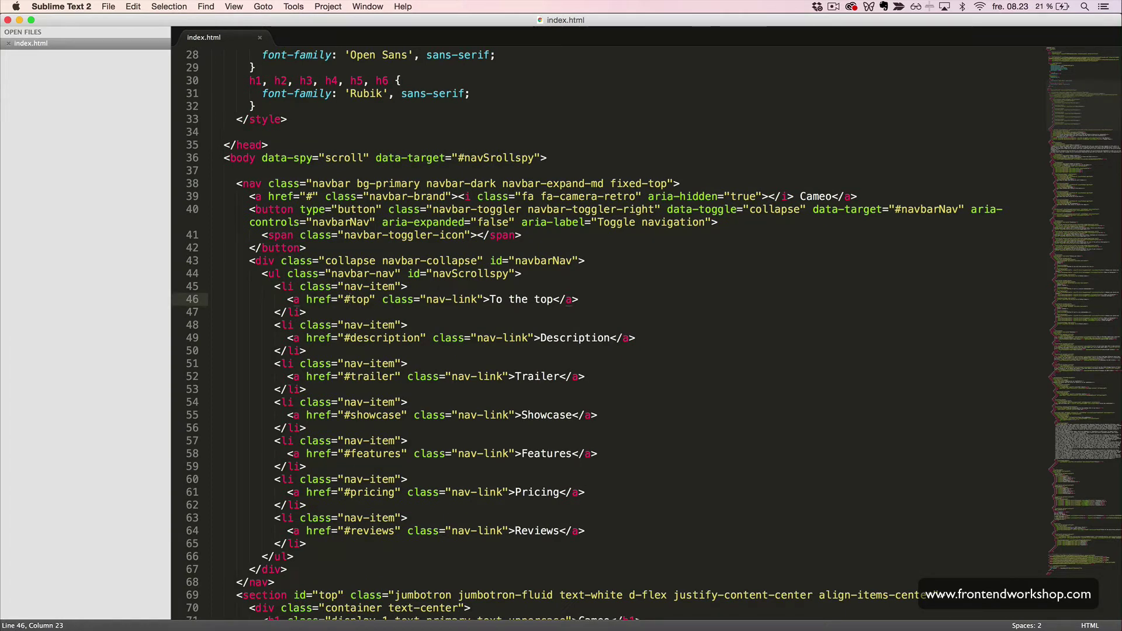
pyautogui.hotkey('shift', 'Right')
pyautogui.hotkey('shift', 'Right')
pyautogui.hotkey('shift', 'Right')
pyautogui.hotkey('shift', 'Right')
pyautogui.hotkey('shift', 'Right')
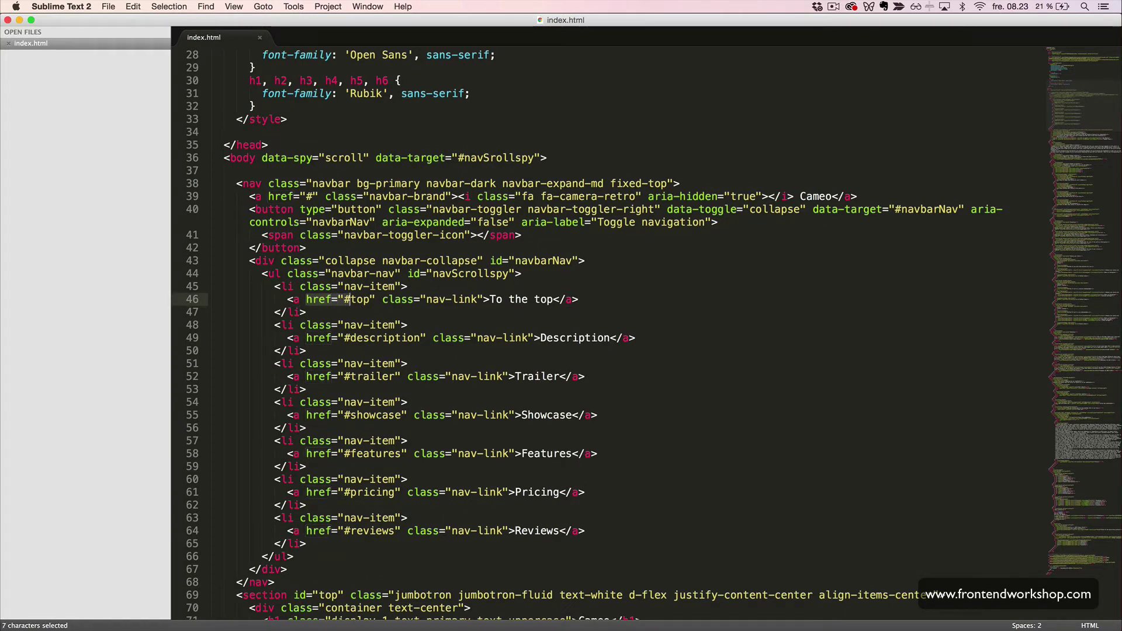
pyautogui.press('super+d')
pyautogui.press('super+d')
pyautogui.press('super+d')
pyautogui.press('super+d')
pyautogui.press('super+d')
pyautogui.press('super+d')
pyautogui.press('Right')
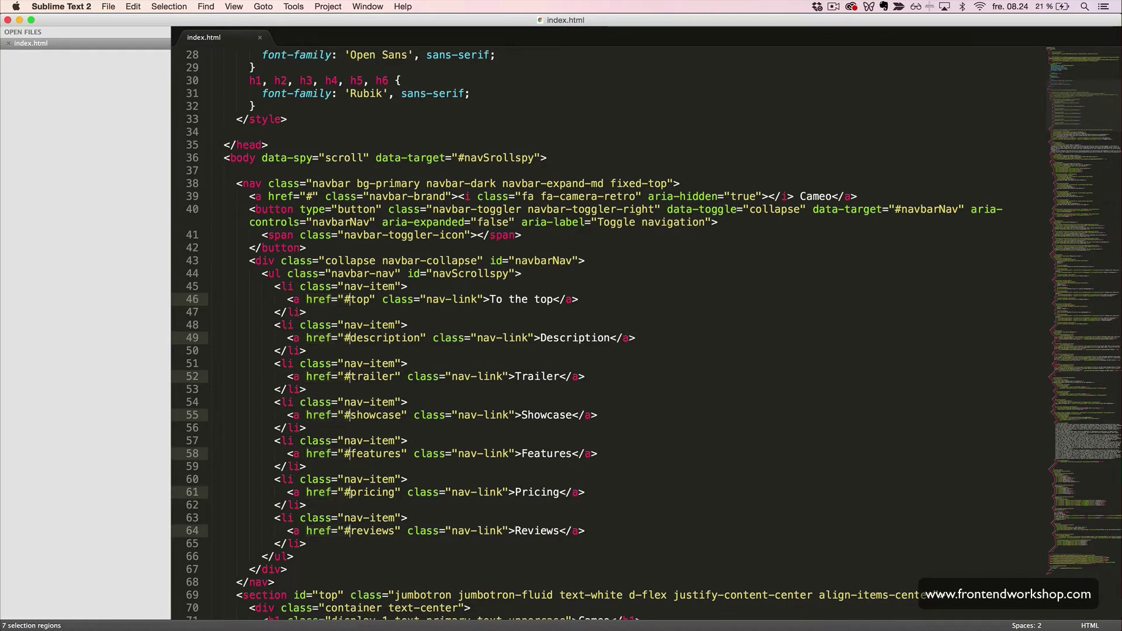
pyautogui.write('sec')
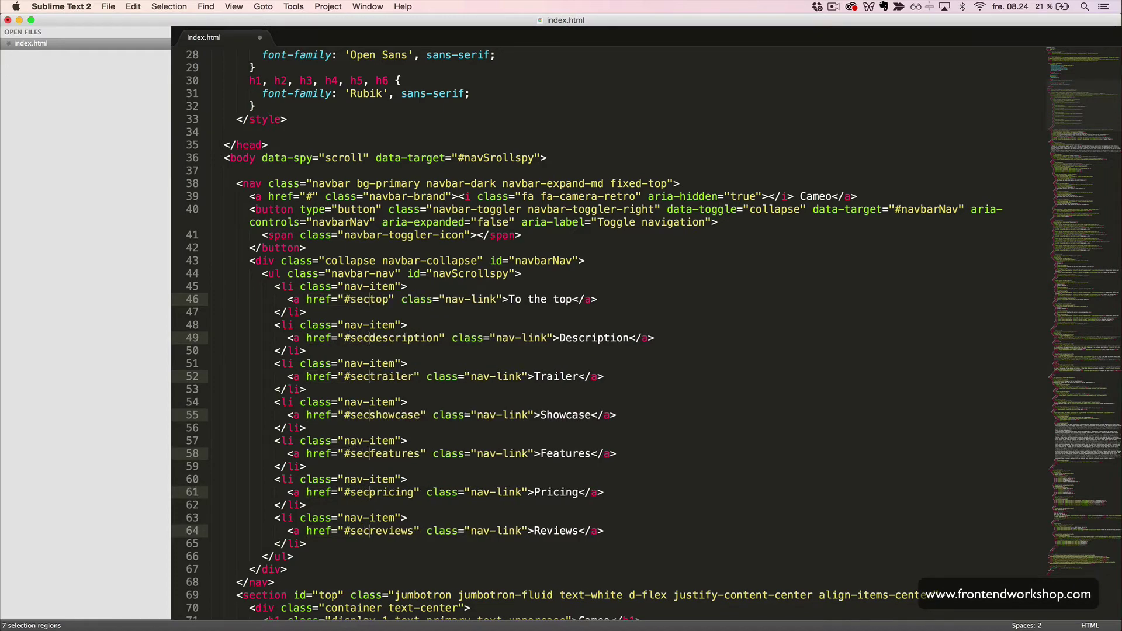
pyautogui.write('tion-')
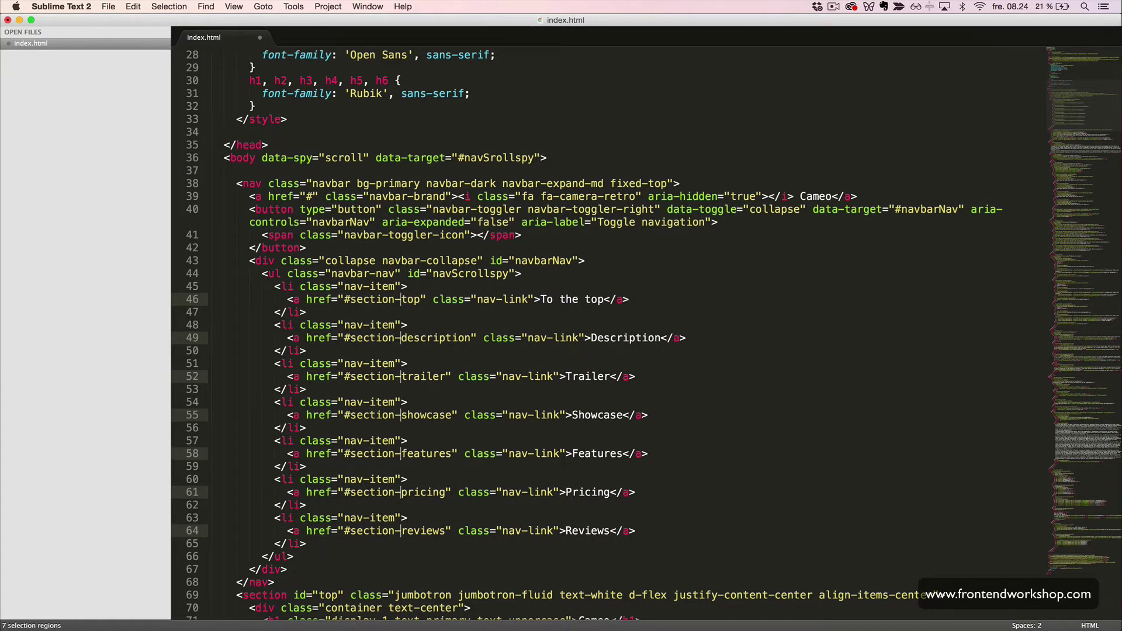
pyautogui.scroll(-2, 613, 333)
pyautogui.scroll(-2, 614, 333)
pyautogui.scroll(-3, 614, 333)
pyautogui.scroll(-1, 614, 333)
# - Prefix all section ids with section-, change #newsletter to #section-newsletter, and save
pyautogui.click(248, 396)
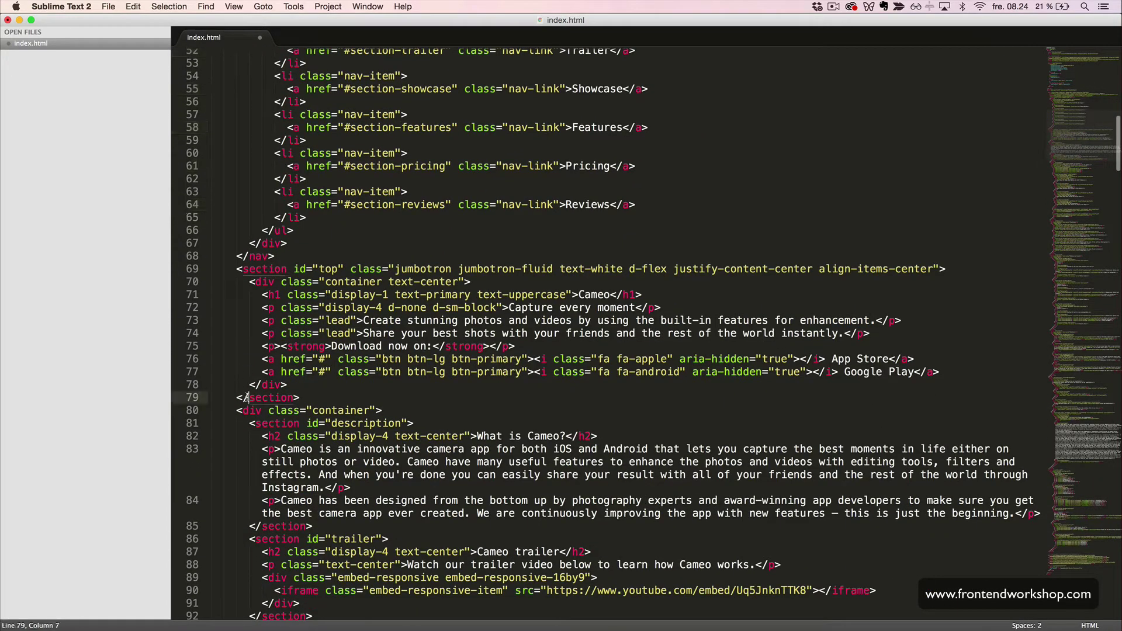
pyautogui.click(241, 270)
pyautogui.moveTo(242, 269); pyautogui.dragTo(307, 269)
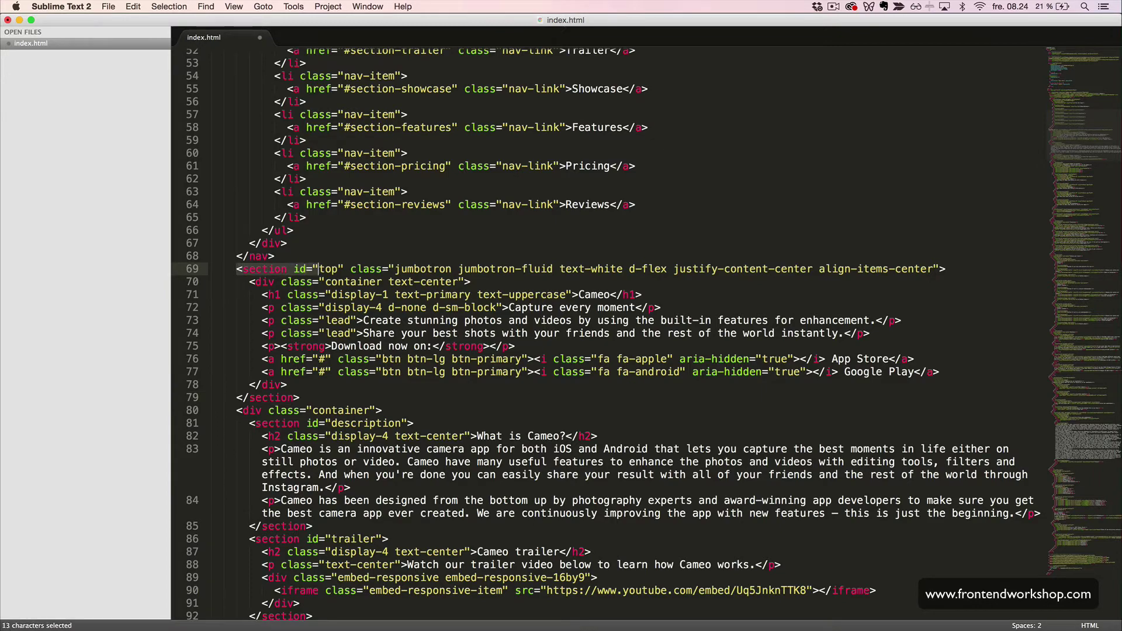
pyautogui.press('super+d')
pyautogui.press('super+d')
pyautogui.press('super+d')
pyautogui.press('super+d')
pyautogui.press('super+d')
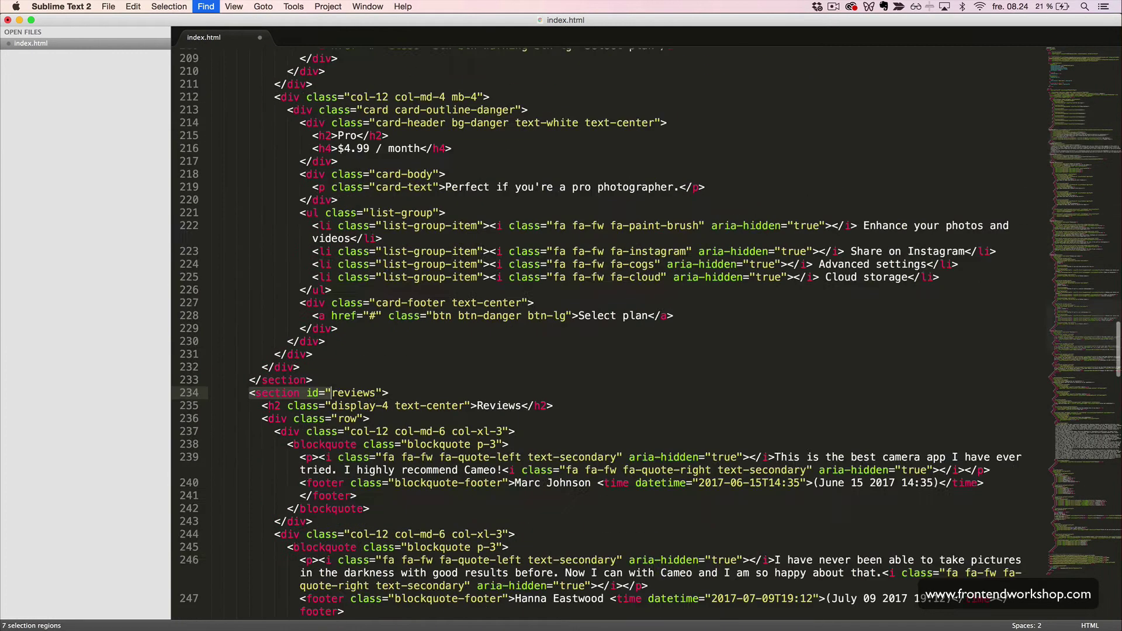
pyautogui.press('super+d')
pyautogui.press('Right')
pyautogui.press('Right')
pyautogui.press('Right')
pyautogui.write('section-')
pyautogui.scroll(4, 368, 291)
pyautogui.scroll(15, 369, 291)
pyautogui.scroll(20, 368, 291)
pyautogui.scroll(10, 365, 290)
pyautogui.scroll(10, 364, 290)
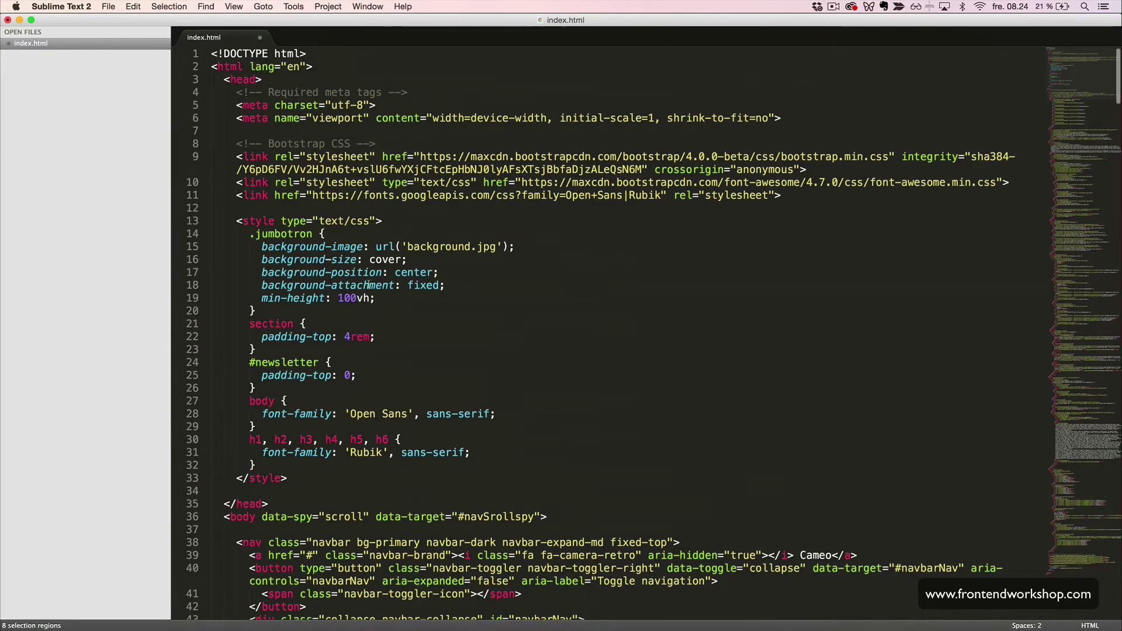
pyautogui.click(253, 362)
pyautogui.write('s')
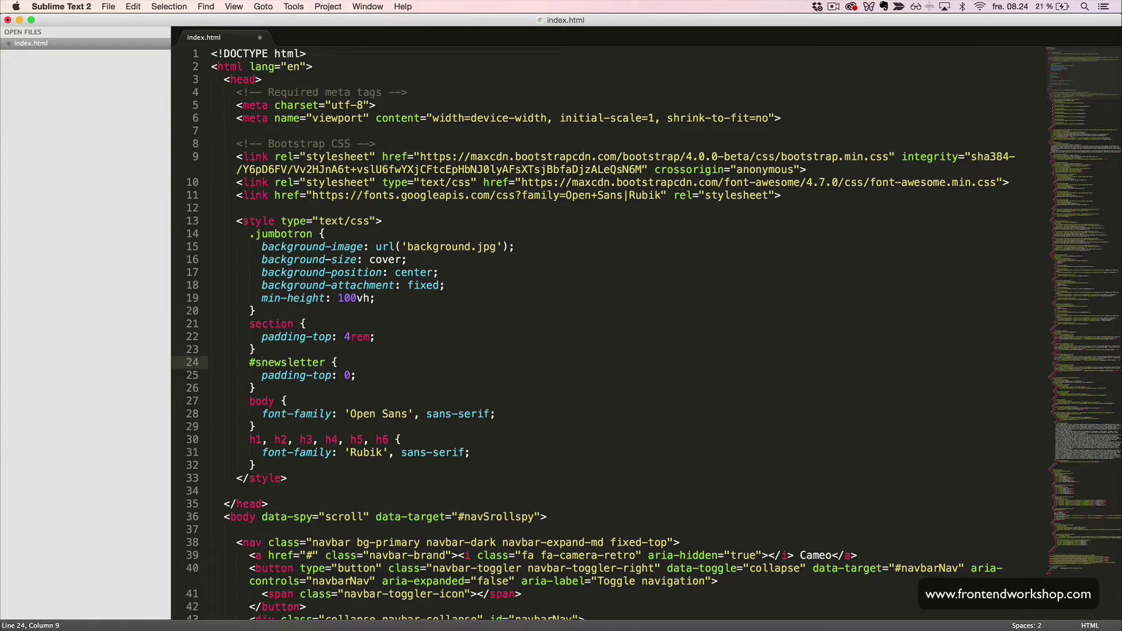
pyautogui.write('ection')
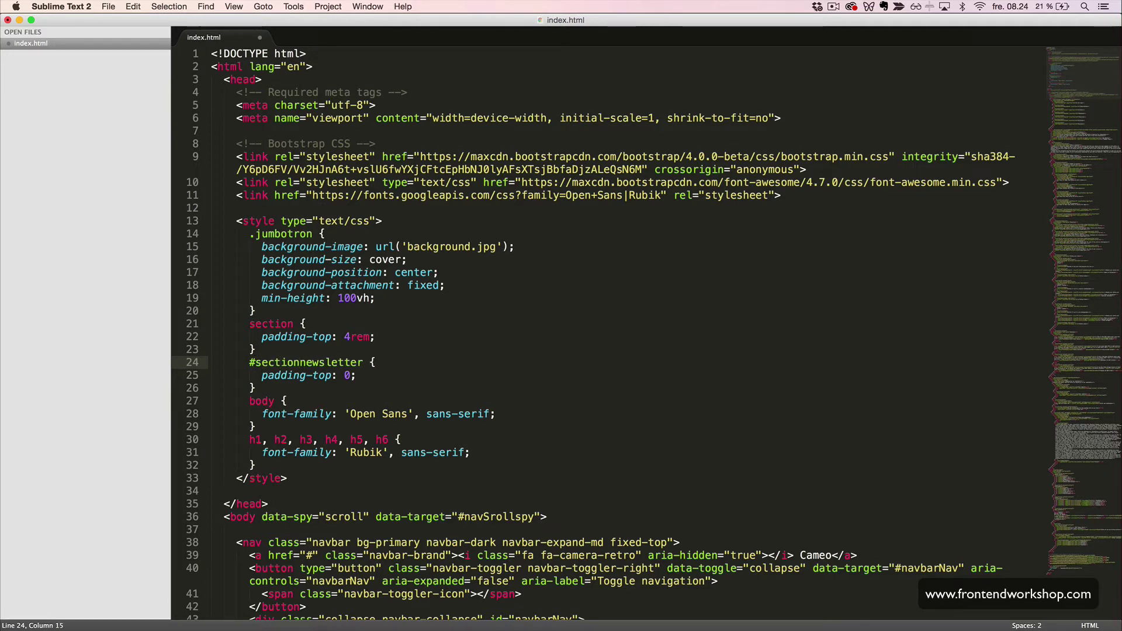
pyautogui.write('-')
pyautogui.press('cmd+s')
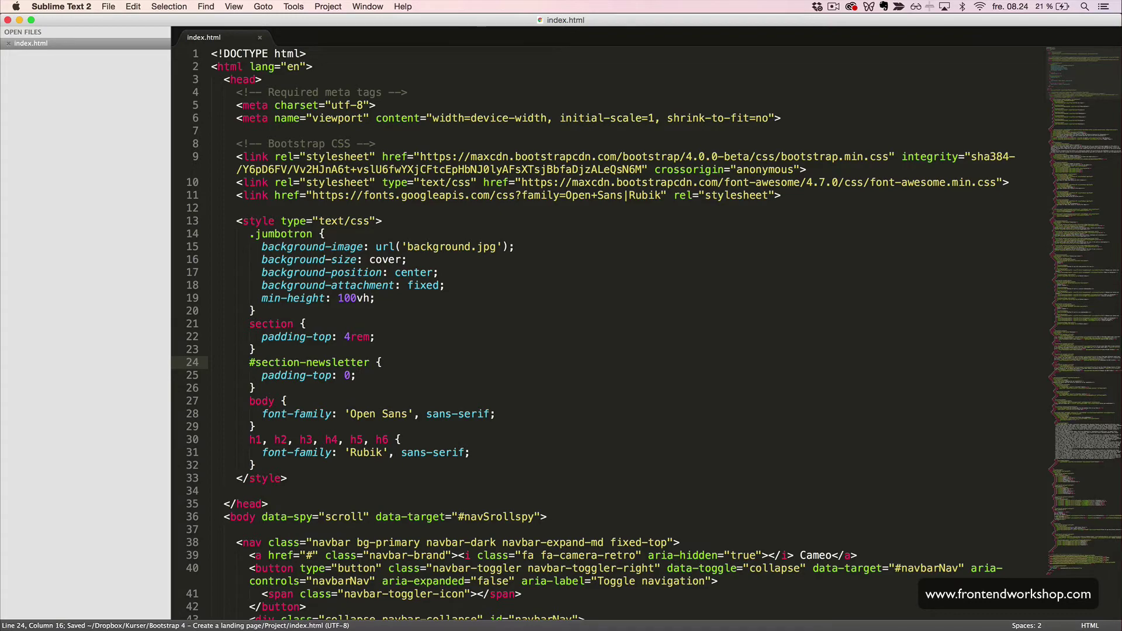
pyautogui.scroll(-3, 290, 408)
# - Reload the Cameo tab and smooth-scroll through Description, Trailer, Showcase, Pricing and Reviews
pyautogui.press('super+Tab')
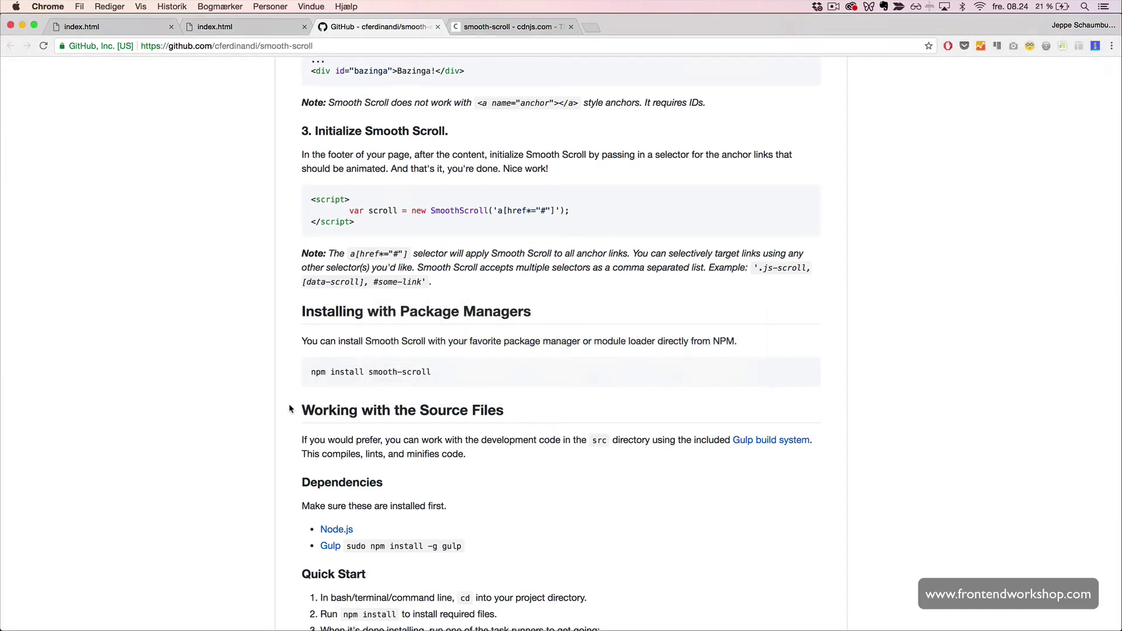
pyautogui.press('super+1')
pyautogui.press('super+r')
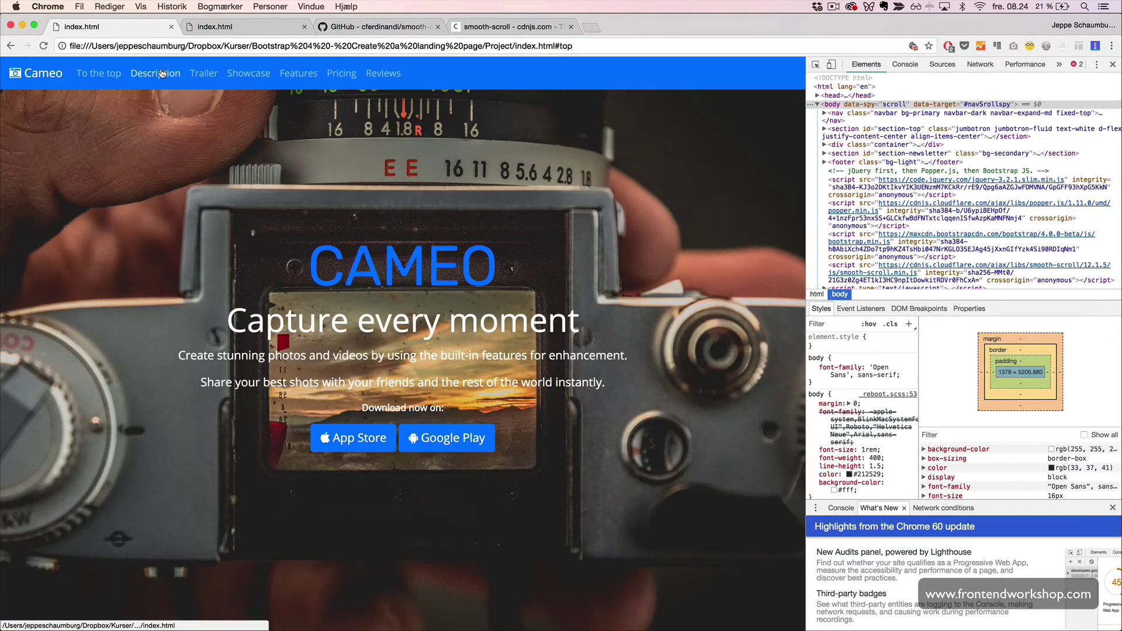
pyautogui.click(156, 72)
pyautogui.click(204, 73)
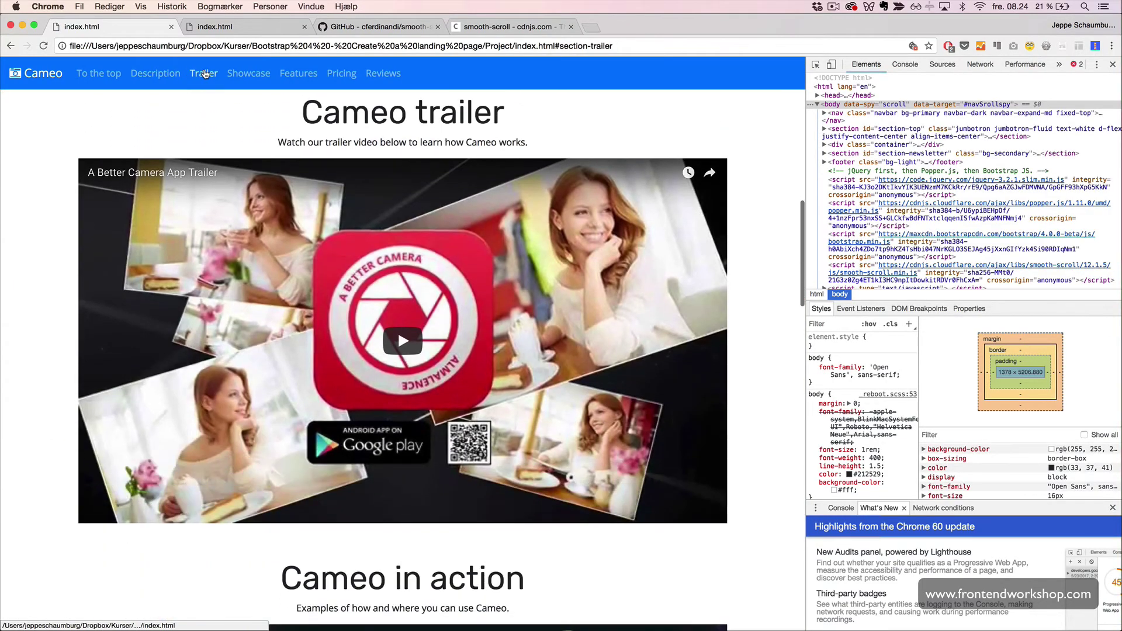
pyautogui.click(245, 73)
pyautogui.click(298, 73)
pyautogui.click(342, 73)
pyautogui.click(383, 73)
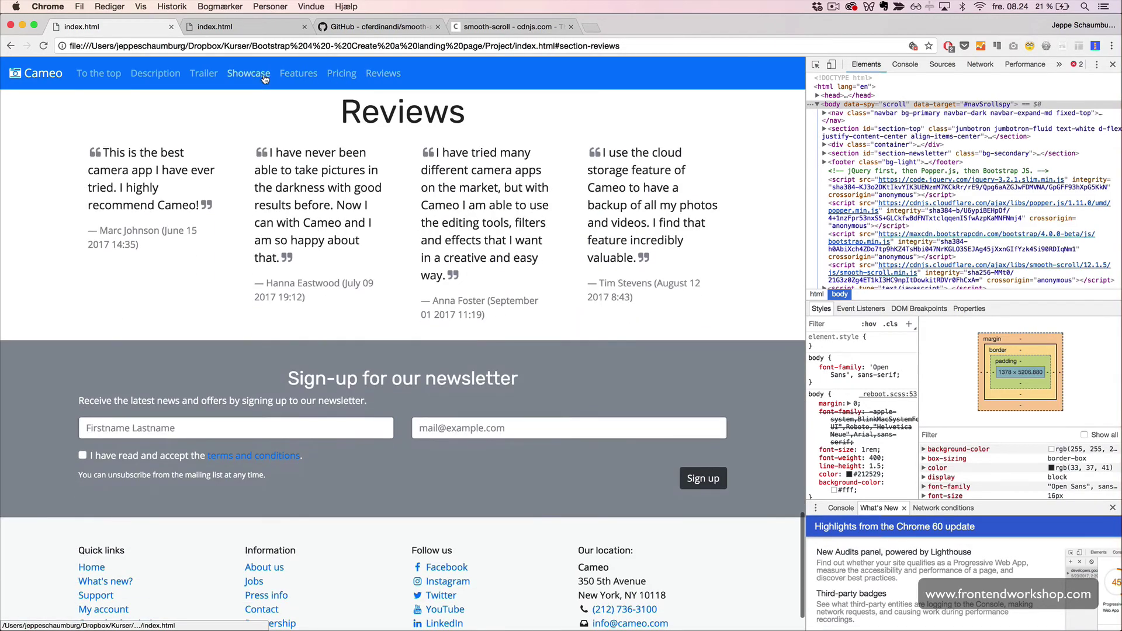
# - Jump between Showcase, Pricing, Trailer, top, Description, Features and Reviews, ending at the top
pyautogui.click(249, 74)
pyautogui.click(341, 74)
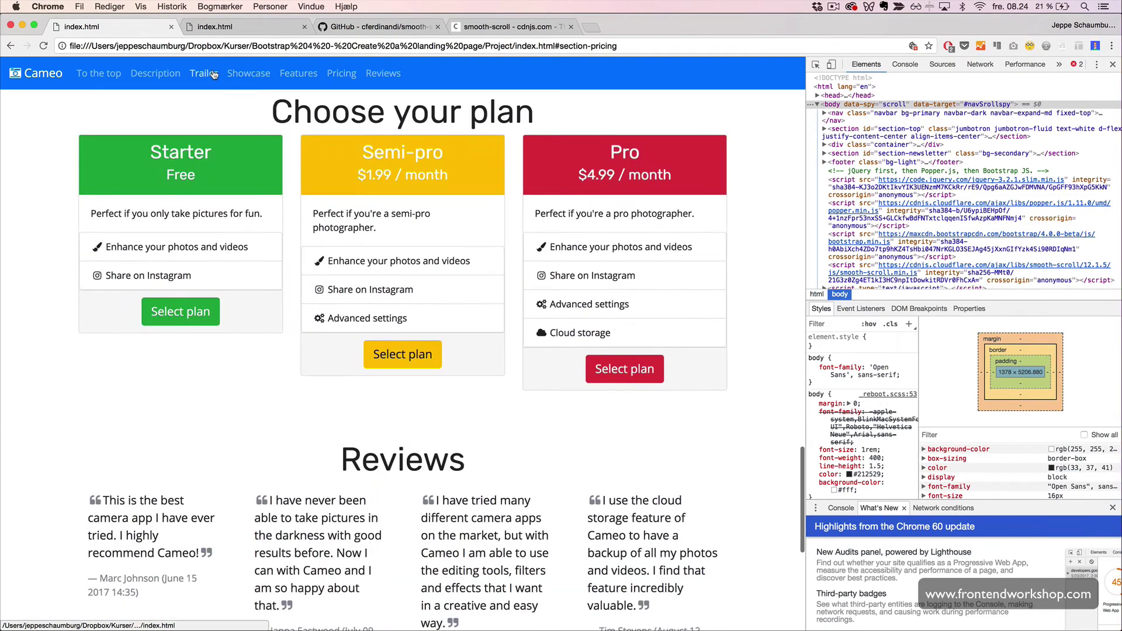
pyautogui.click(206, 73)
pyautogui.click(100, 75)
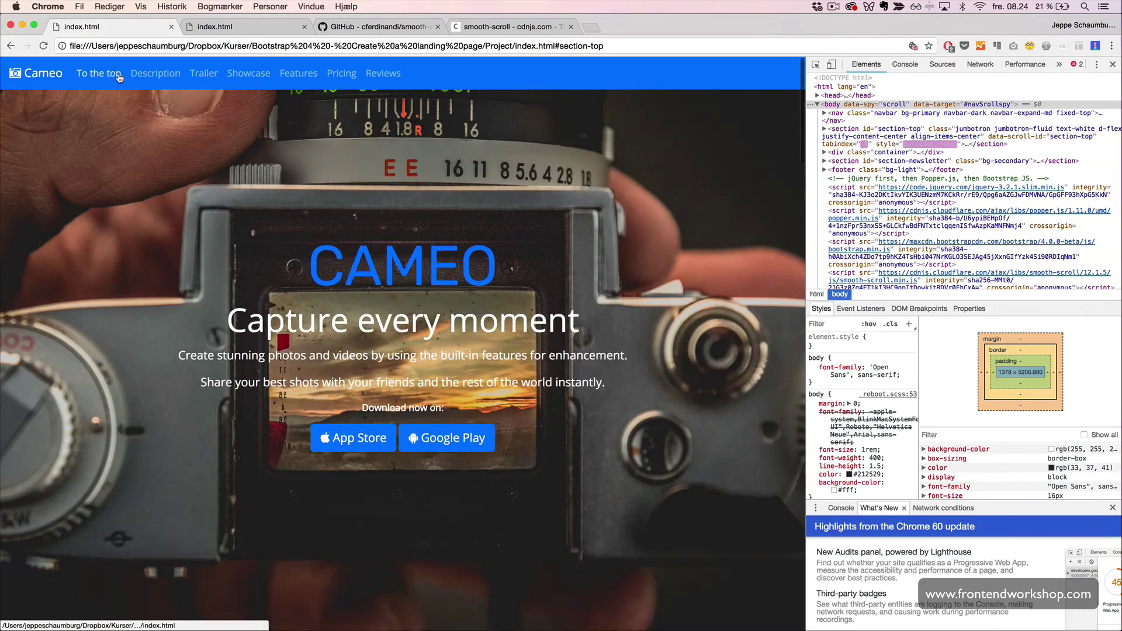
pyautogui.click(145, 74)
pyautogui.click(92, 75)
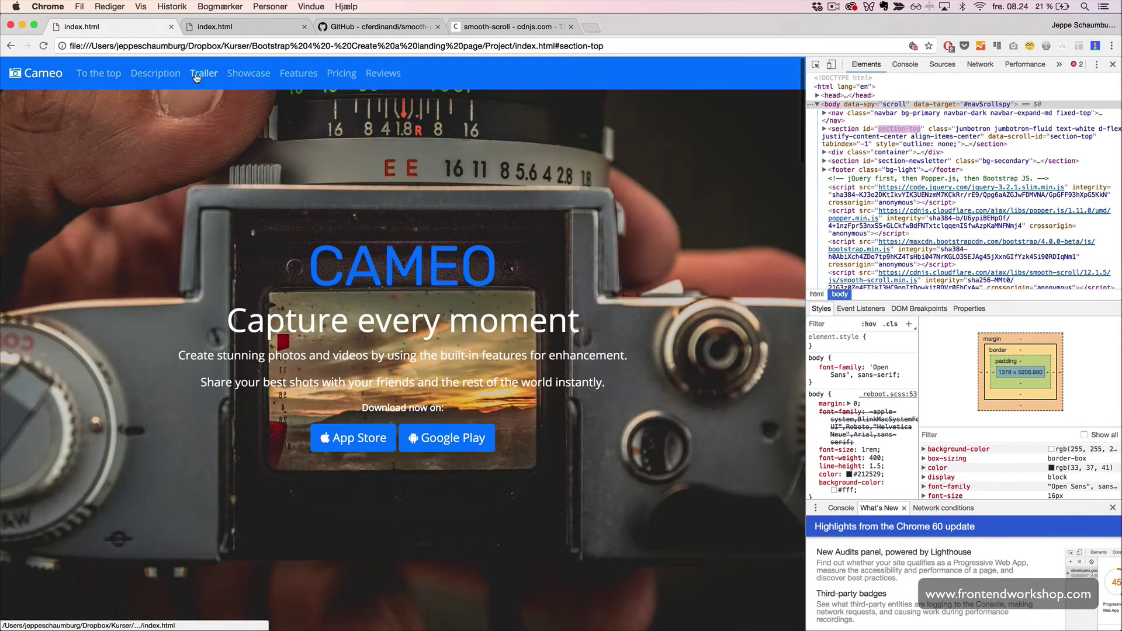
pyautogui.click(203, 74)
pyautogui.click(296, 73)
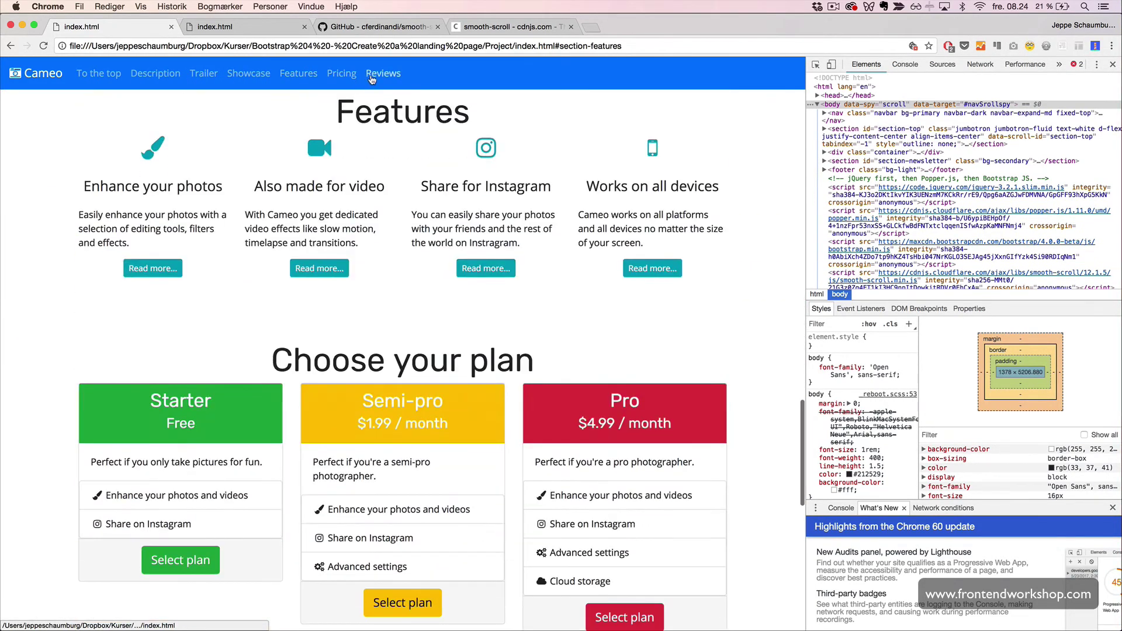
pyautogui.click(383, 74)
pyautogui.click(101, 75)
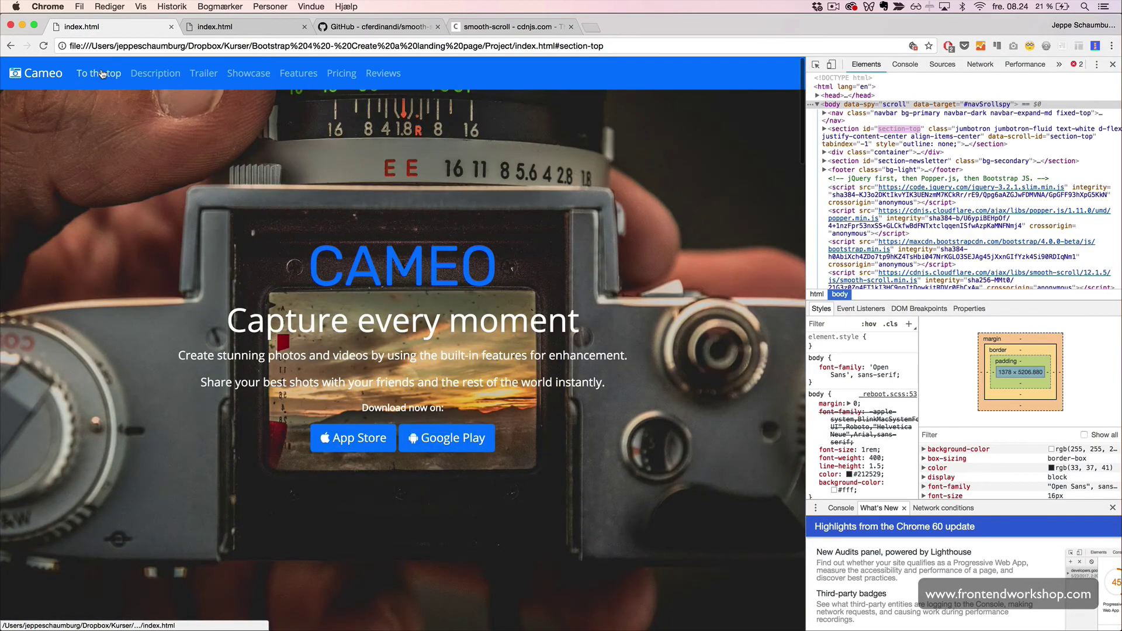
# - Change 'section-top' to 'section-jumbotron' in the first nav href and section id, then save index.html
pyautogui.press('super+Tab')
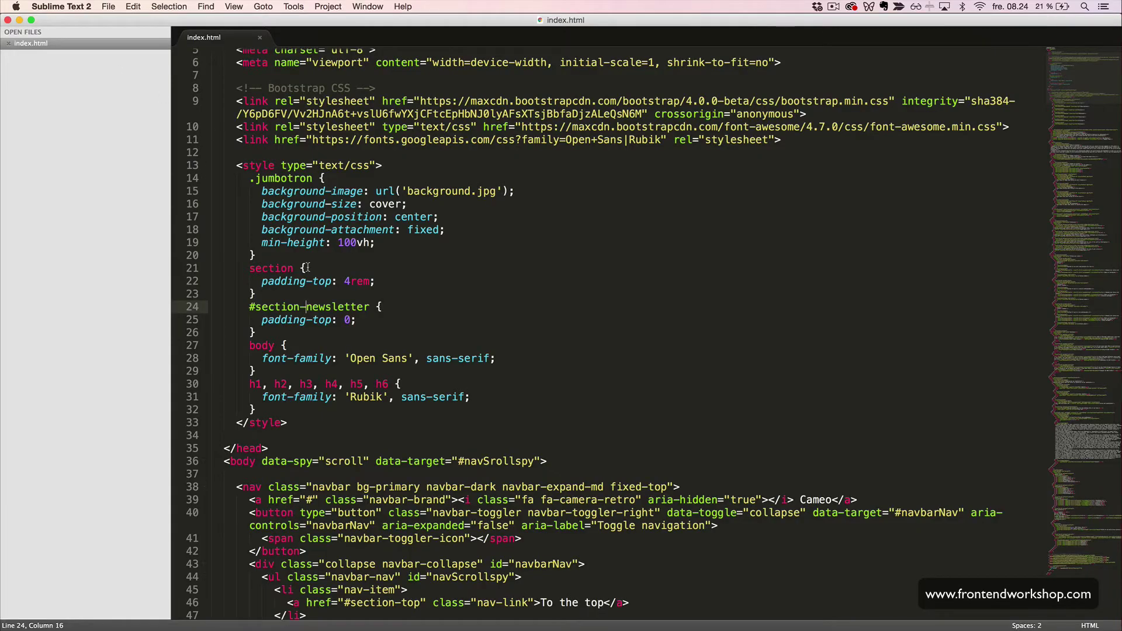
pyautogui.scroll(-3, 307, 267)
pyautogui.scroll(-3, 307, 267)
pyautogui.scroll(-3, 306, 267)
pyautogui.scroll(-2, 307, 270)
pyautogui.scroll(-2, 306, 270)
pyautogui.scroll(2, 306, 267)
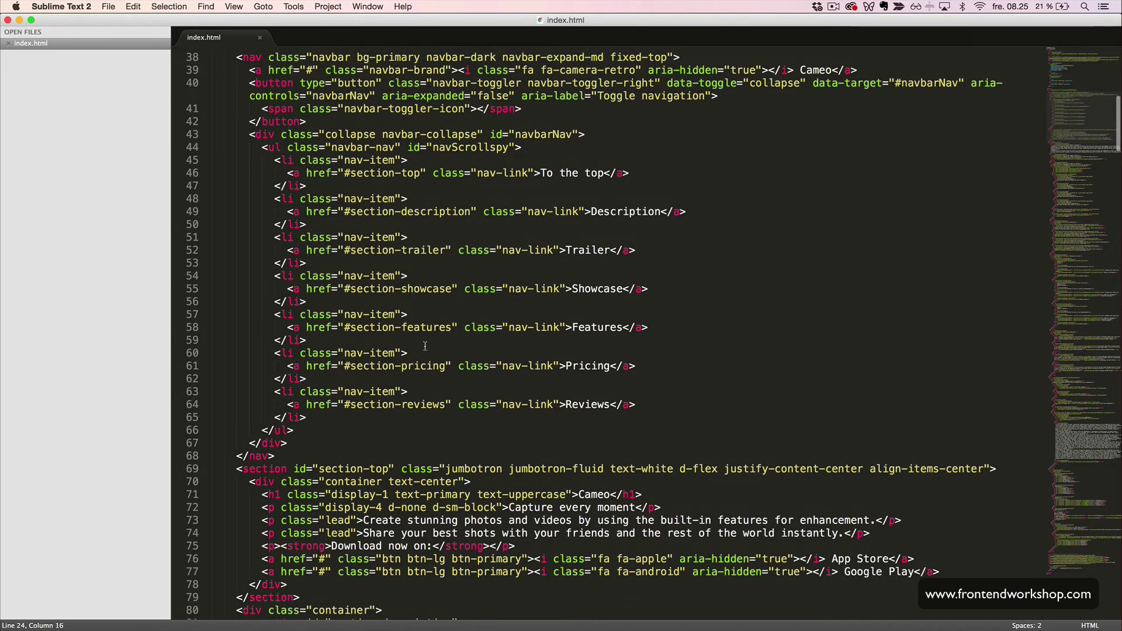
pyautogui.click(386, 198)
pyautogui.doubleClick(402, 174)
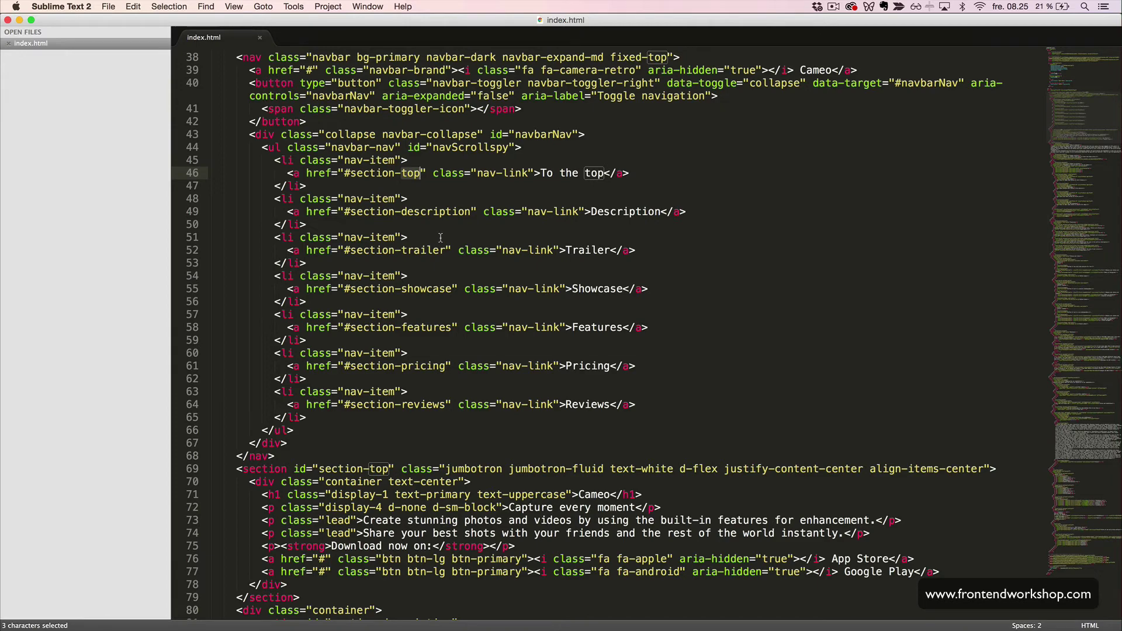
pyautogui.write('jumbotron')
pyautogui.scroll(-3, 440, 244)
pyautogui.scroll(-2, 440, 244)
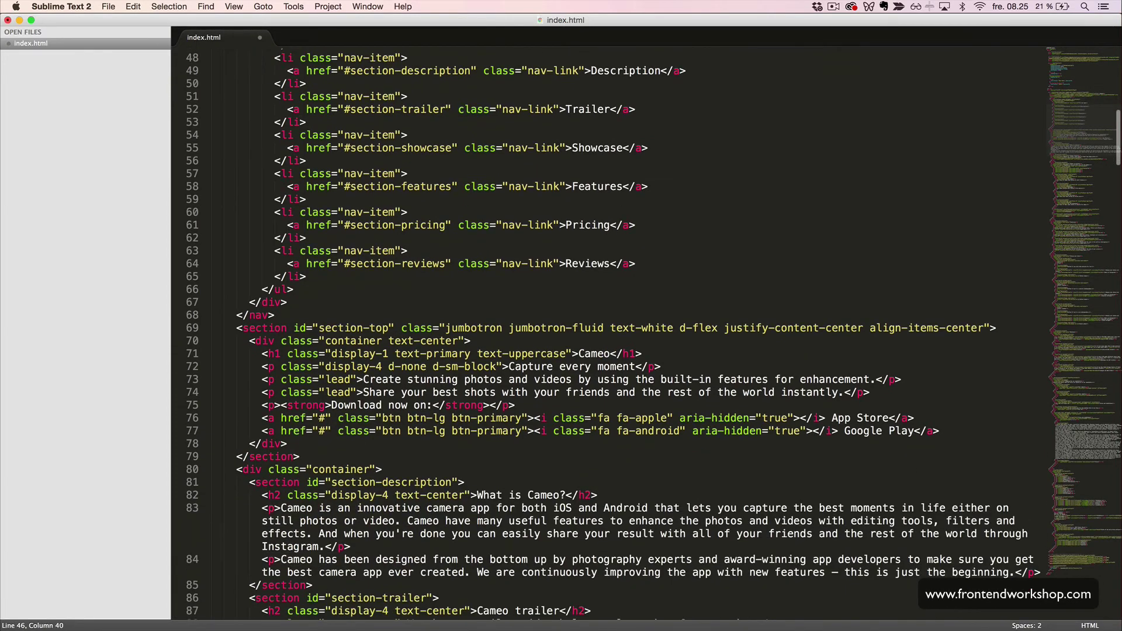
pyautogui.scroll(-2, 402, 433)
pyautogui.scroll(-2, 401, 433)
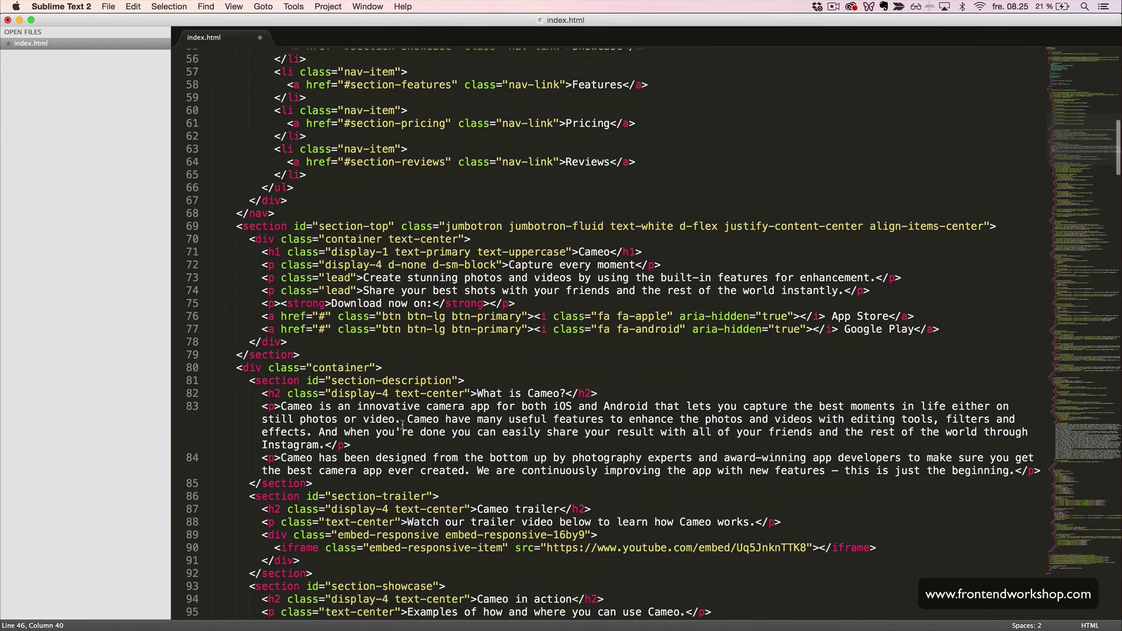
pyautogui.doubleClick(379, 226)
pyautogui.write('jumbotron')
pyautogui.press('super+s')
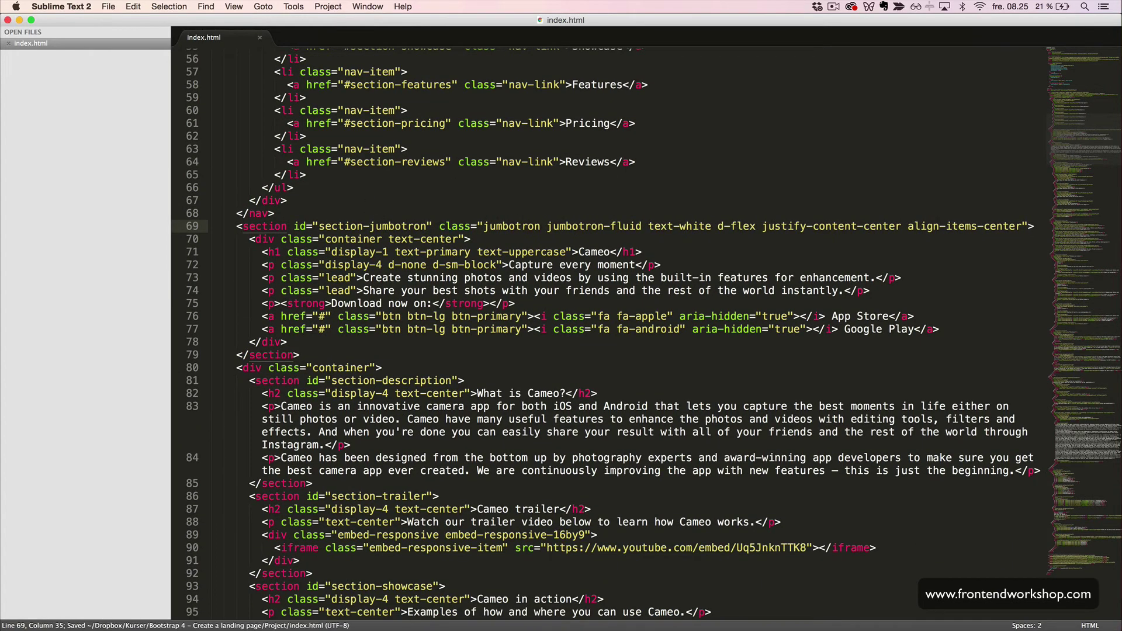
pyautogui.press('super+Tab')
# - Reload the Cameo page and test the Showcase, top, Description and Reviews navbar links
pyautogui.press('super+r')
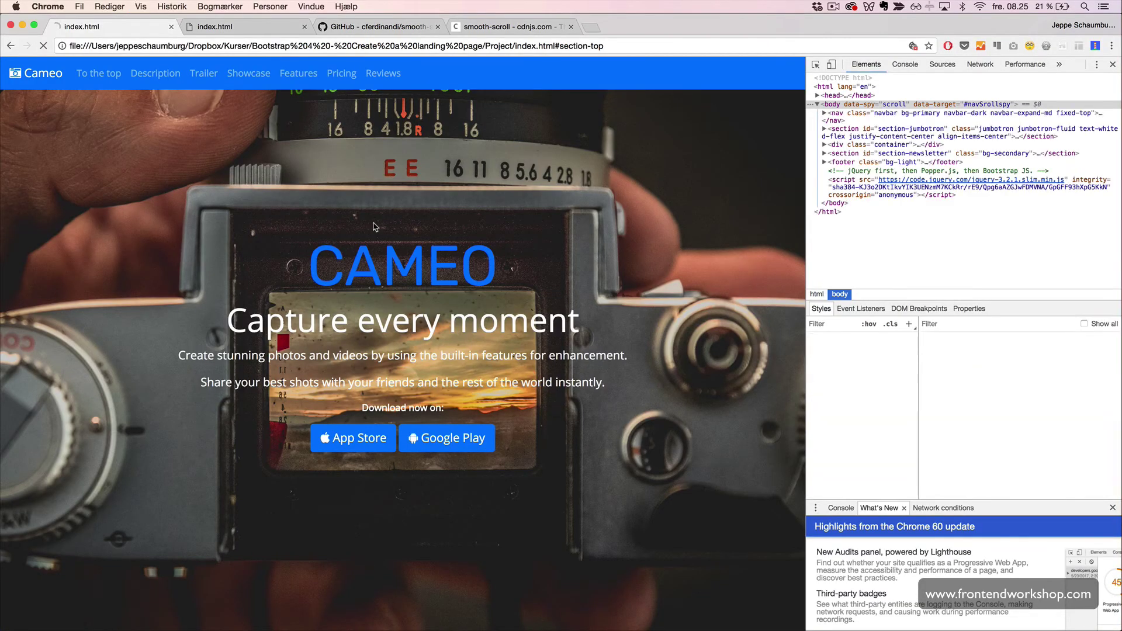
pyautogui.click(258, 74)
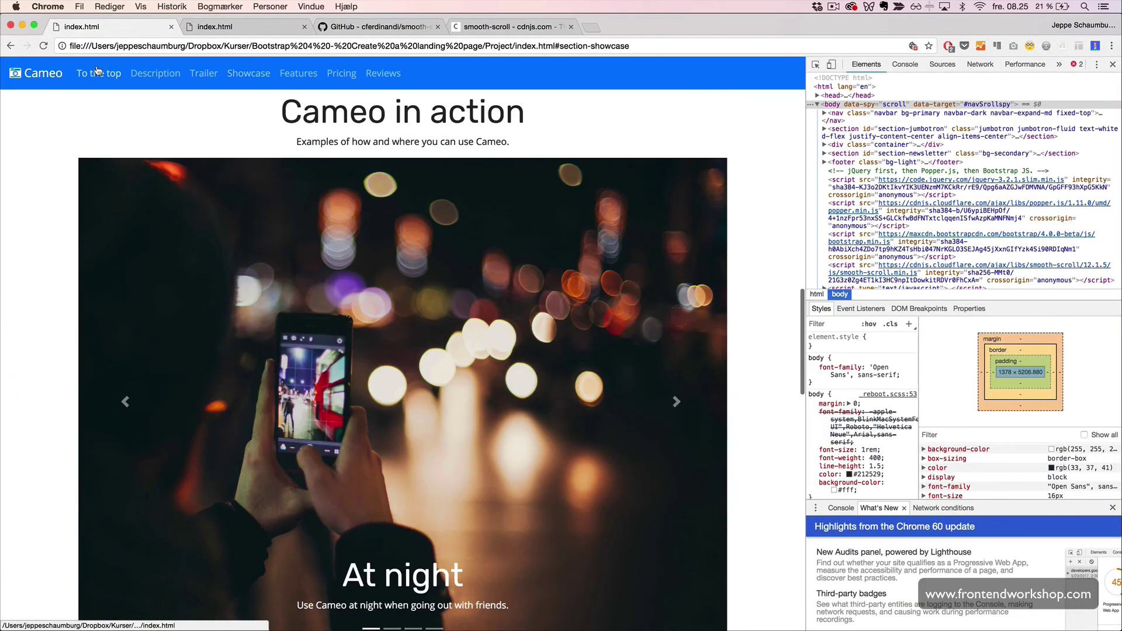
pyautogui.click(98, 73)
pyautogui.click(150, 76)
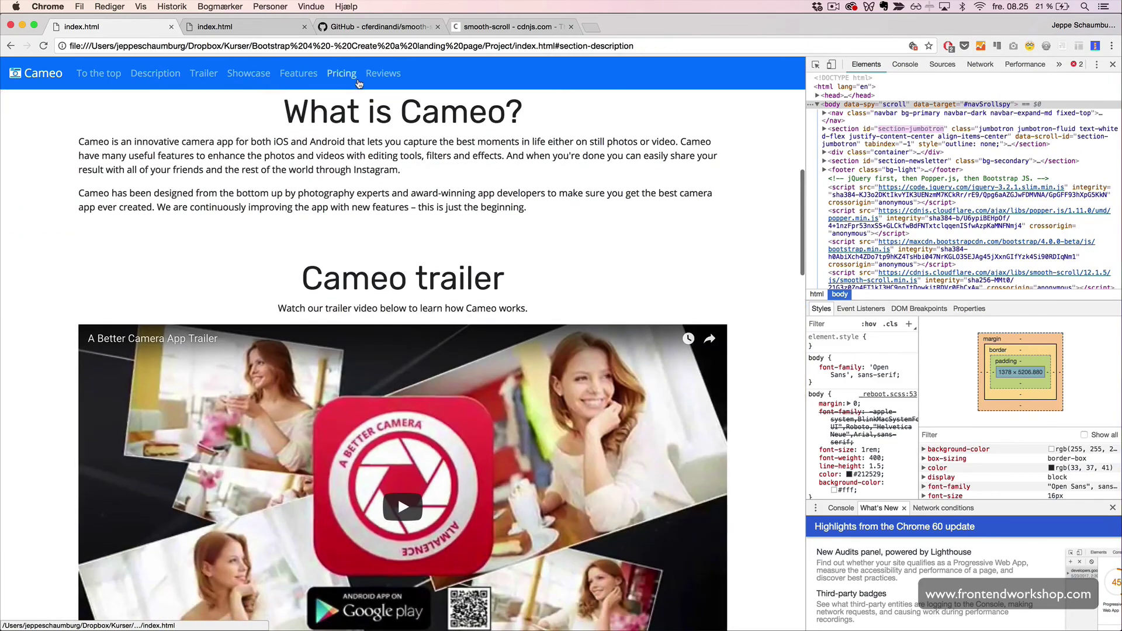
pyautogui.click(382, 73)
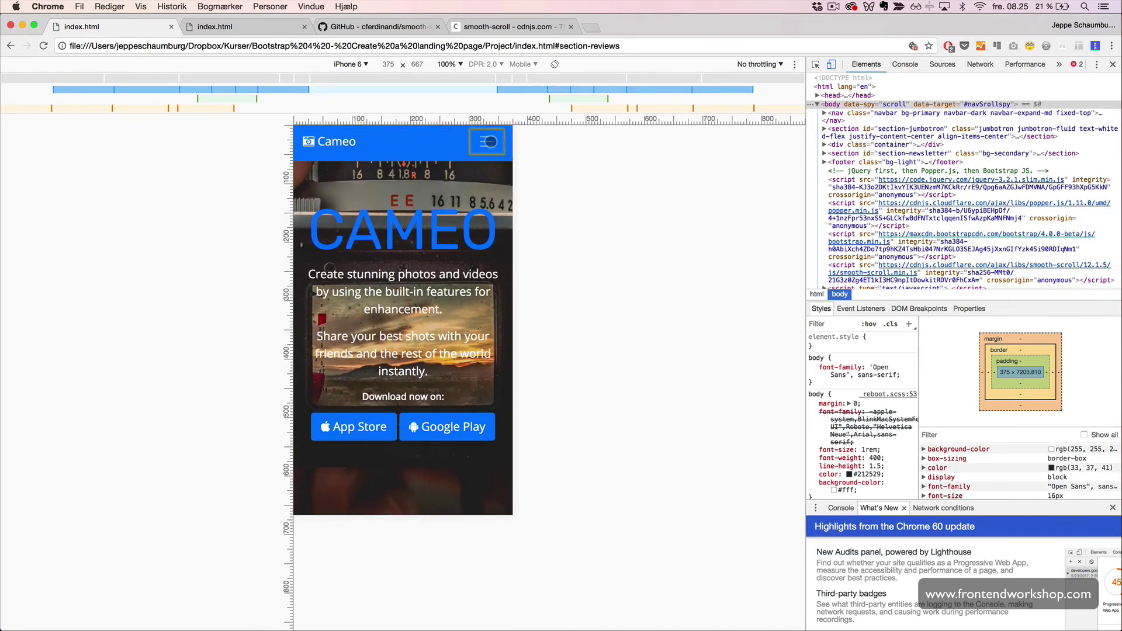
# - In the expanded hamburger menu, test Trailer, Reviews, top, Description and Features links, then collapse it
pyautogui.click(486, 141)
pyautogui.click(325, 211)
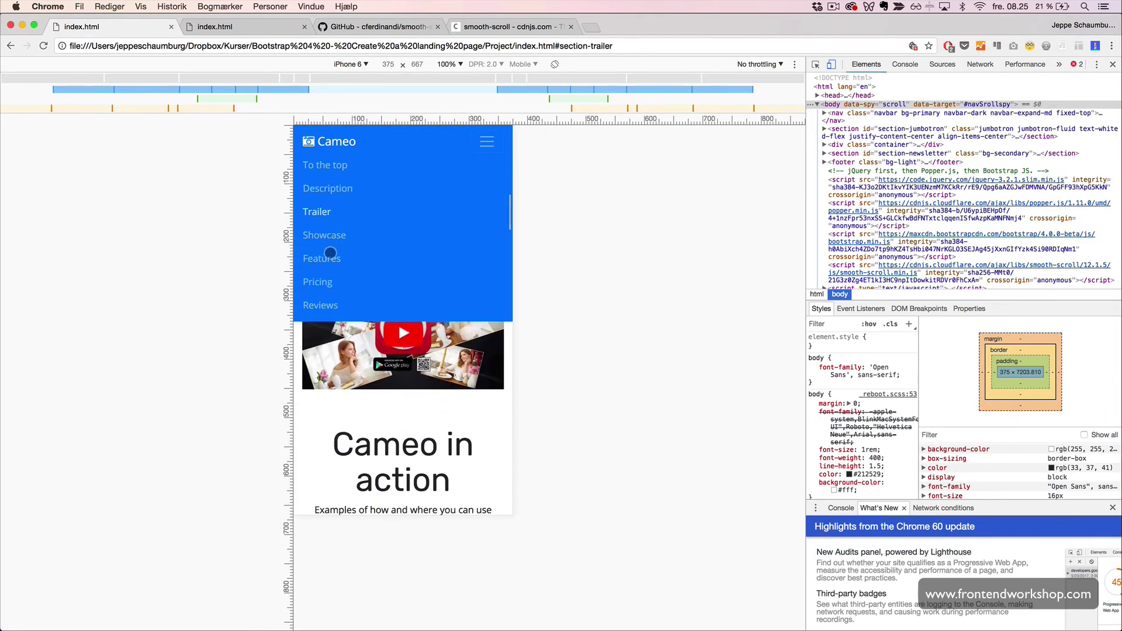
pyautogui.click(318, 300)
pyautogui.click(327, 164)
pyautogui.click(327, 188)
pyautogui.click(322, 246)
pyautogui.click(322, 212)
pyautogui.click(487, 141)
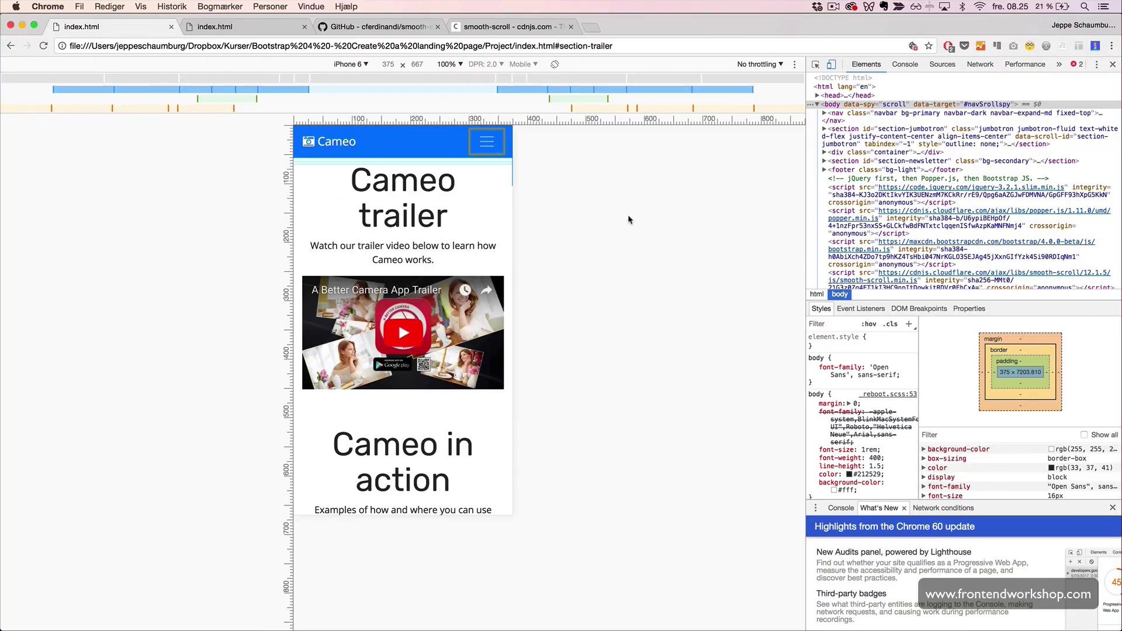